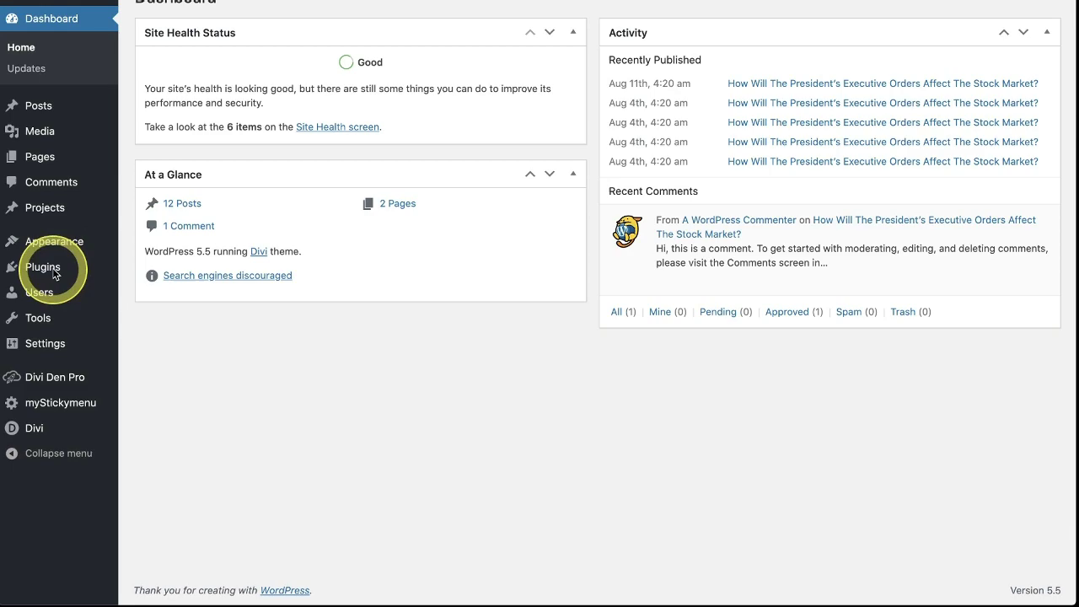
# Find the Yet Another Related Posts Plugin (YARPP) by searching new plugins for "YARPP", and install and activate it.
pyautogui.moveTo(53, 268)
pyautogui.click(149, 291)
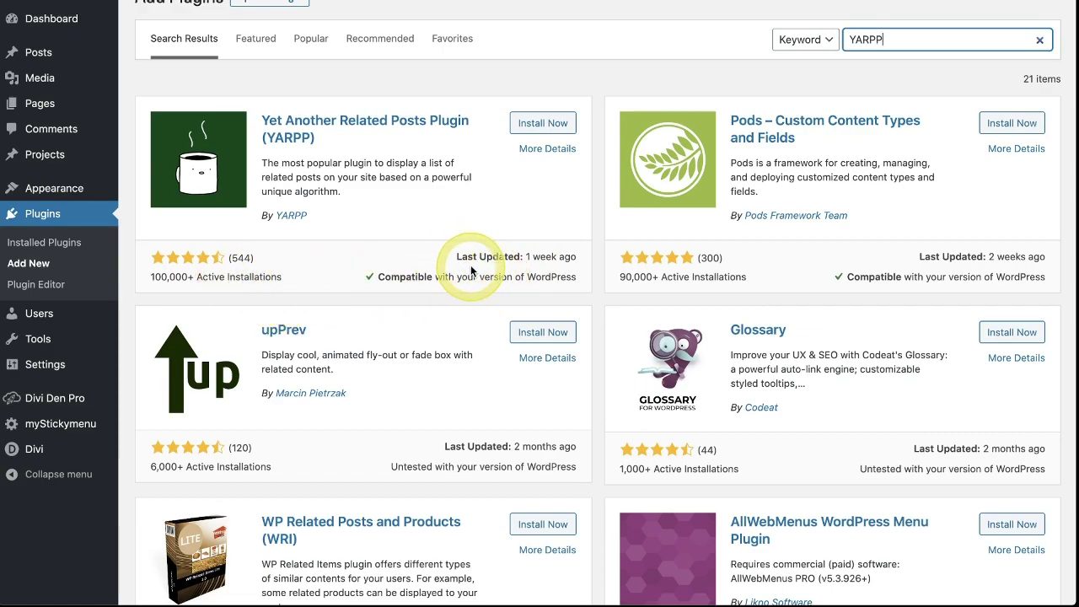
pyautogui.click(543, 124)
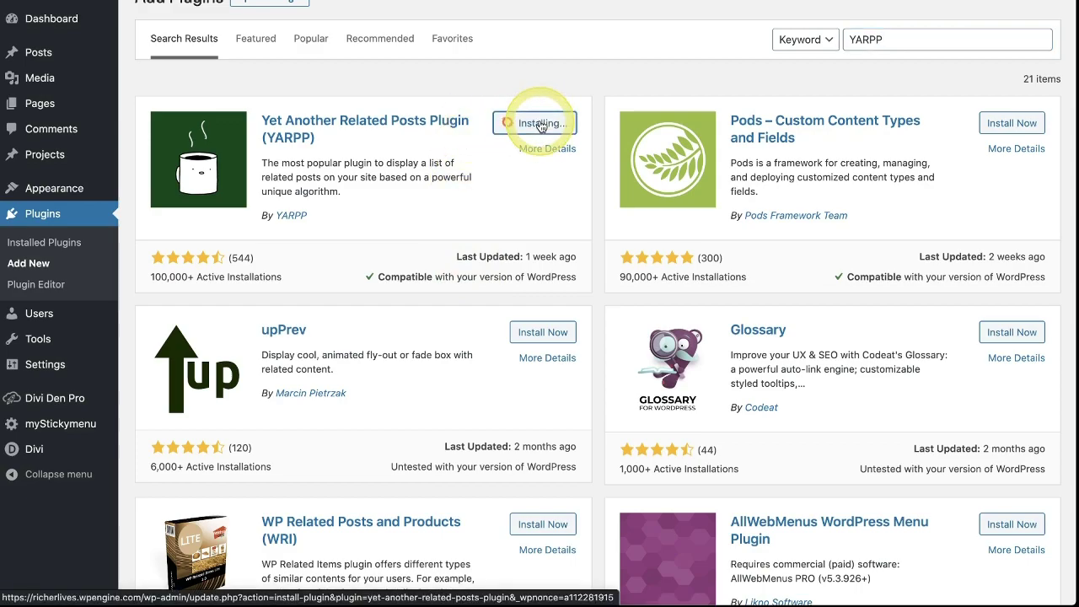
pyautogui.click(550, 124)
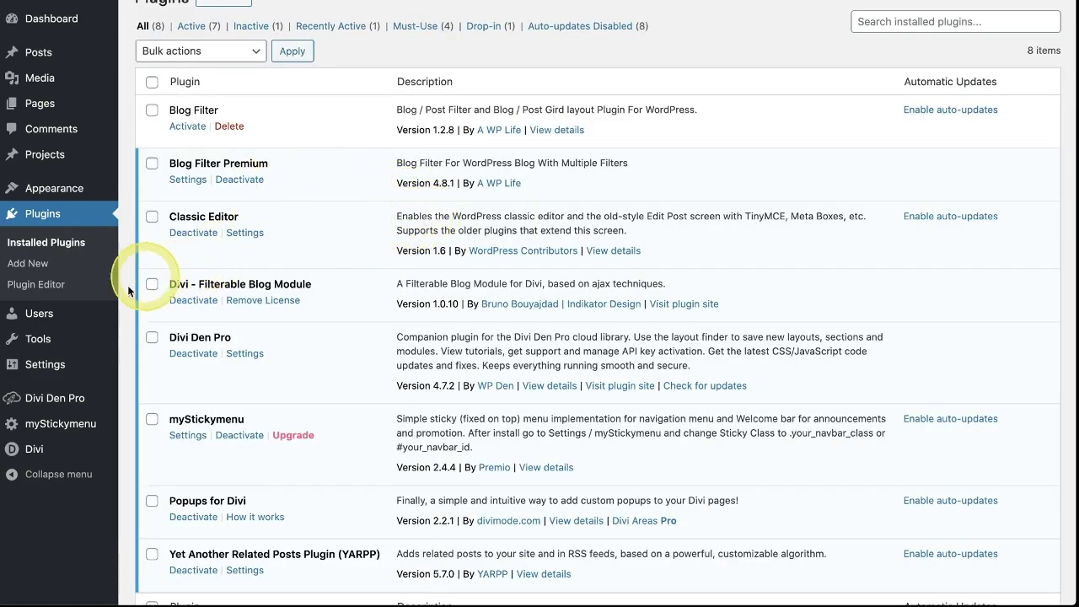
# Open the YARPP settings and review the options of "The Pool" down to the Algorithm section.
pyautogui.moveTo(59, 367)
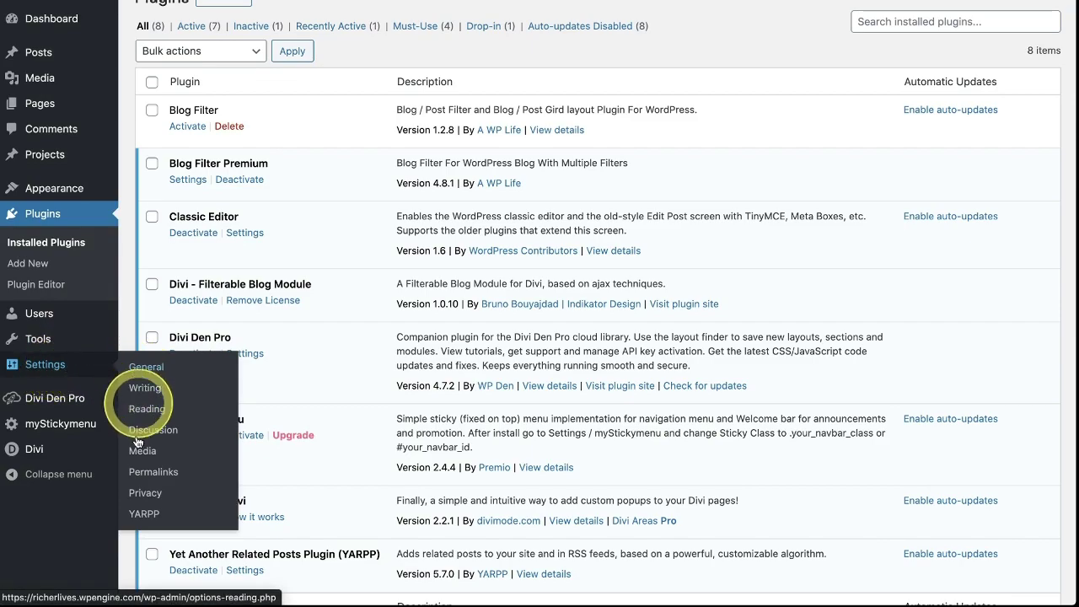
pyautogui.click(144, 516)
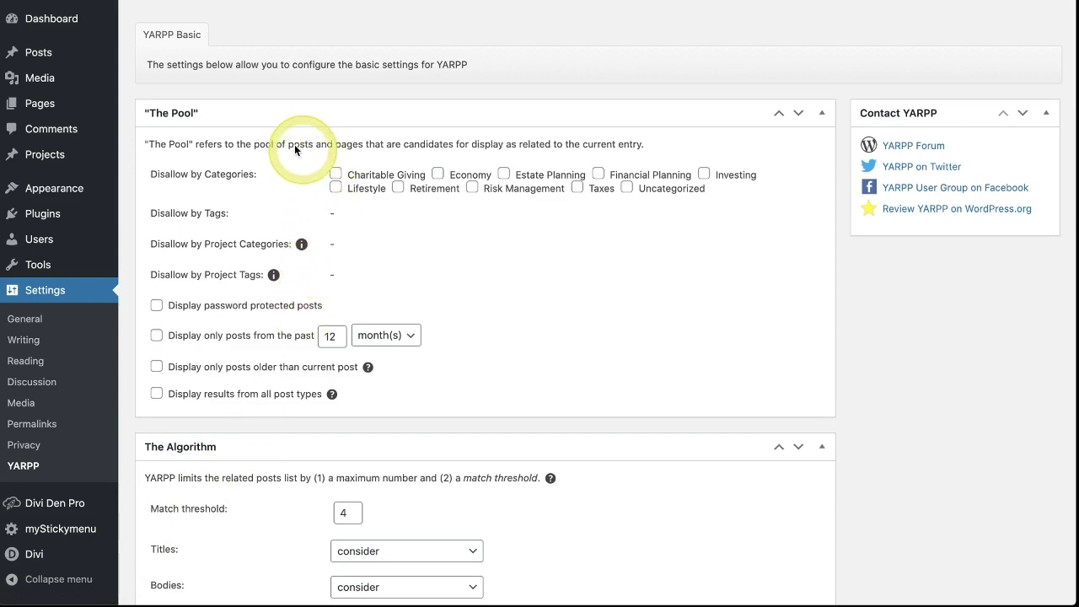
pyautogui.moveTo(315, 244)
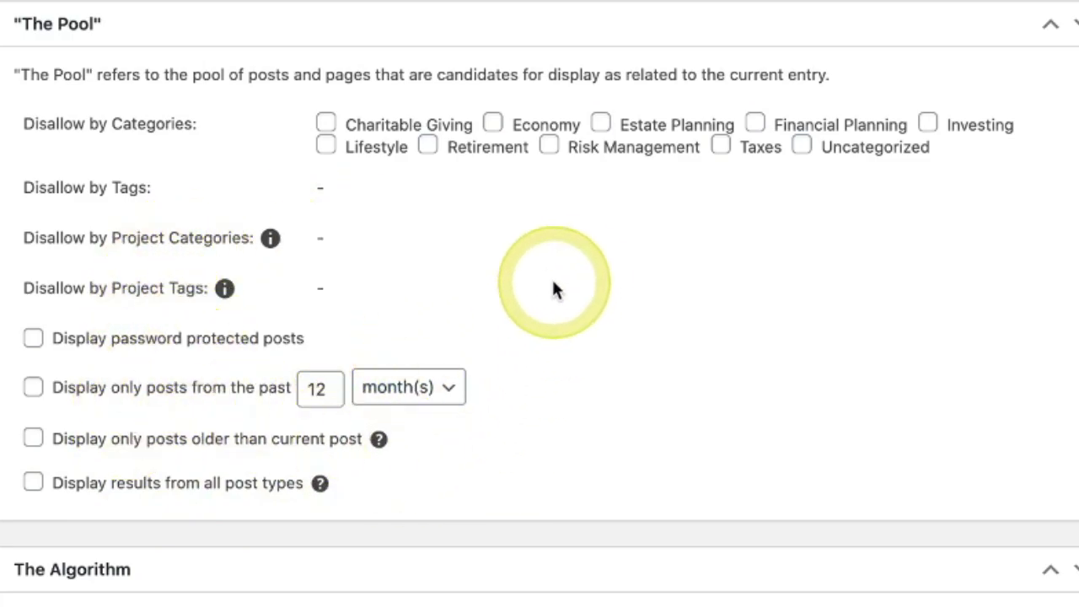
pyautogui.scroll(-5, 578, 268)
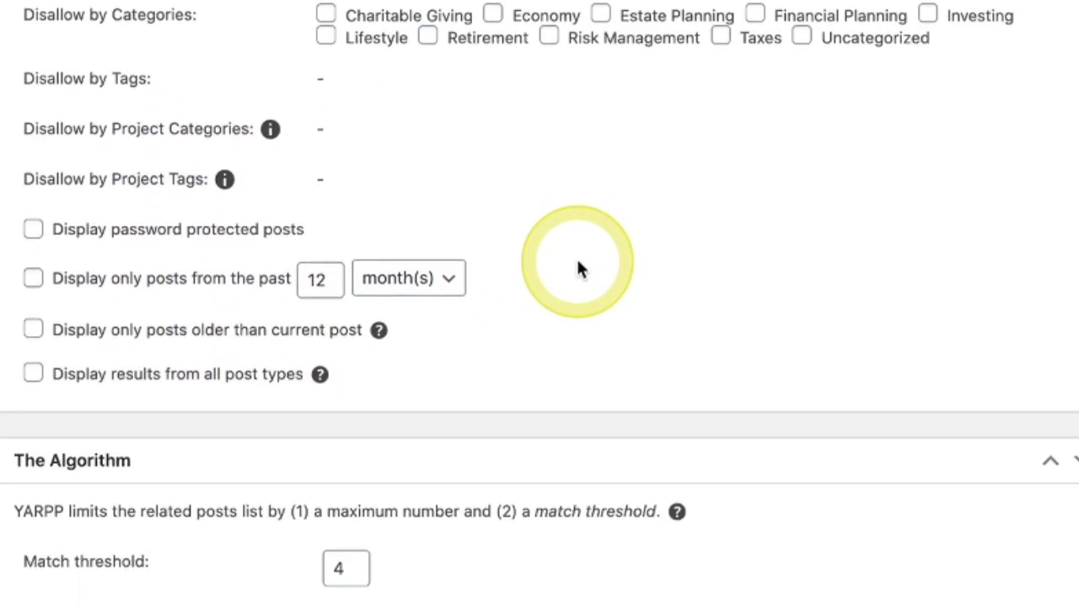
pyautogui.scroll(-3, 578, 268)
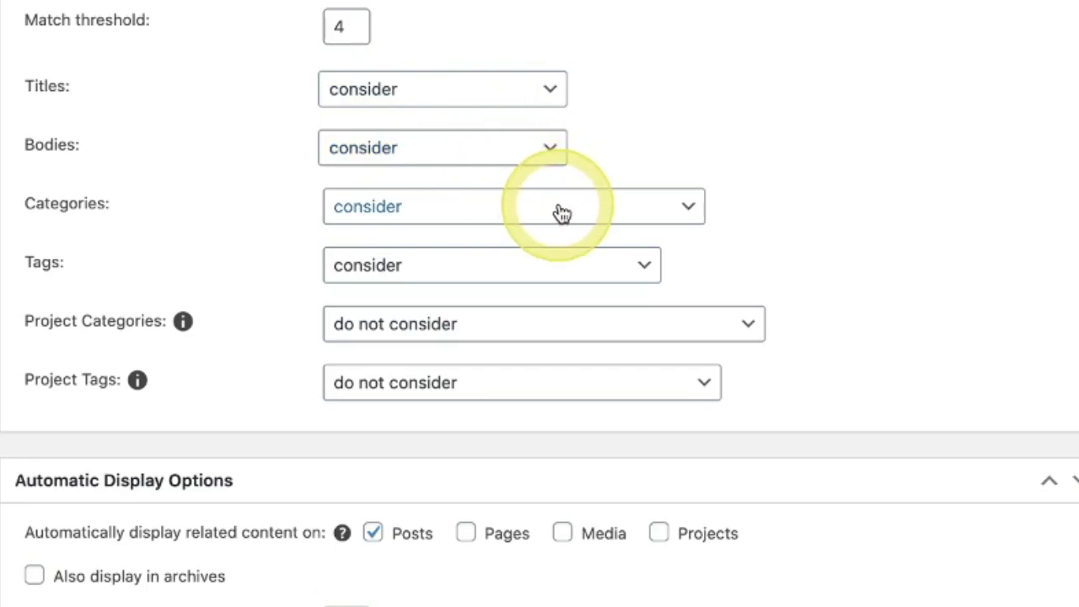
# In the Algorithm settings, set Titles, Bodies and Tags to "do not consider".
pyautogui.click(552, 91)
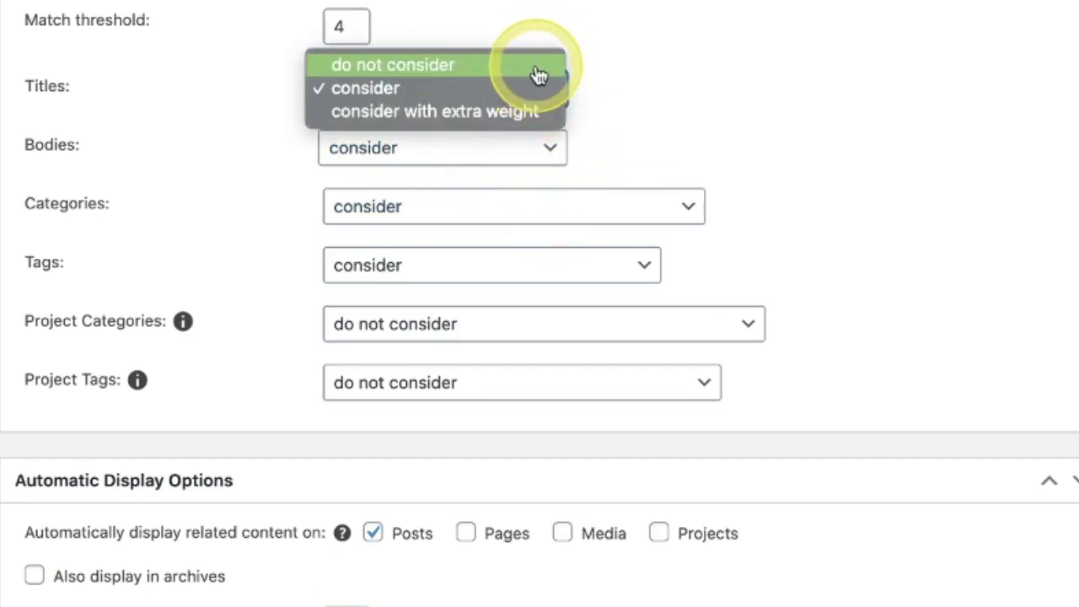
pyautogui.click(538, 76)
pyautogui.click(570, 155)
pyautogui.click(522, 125)
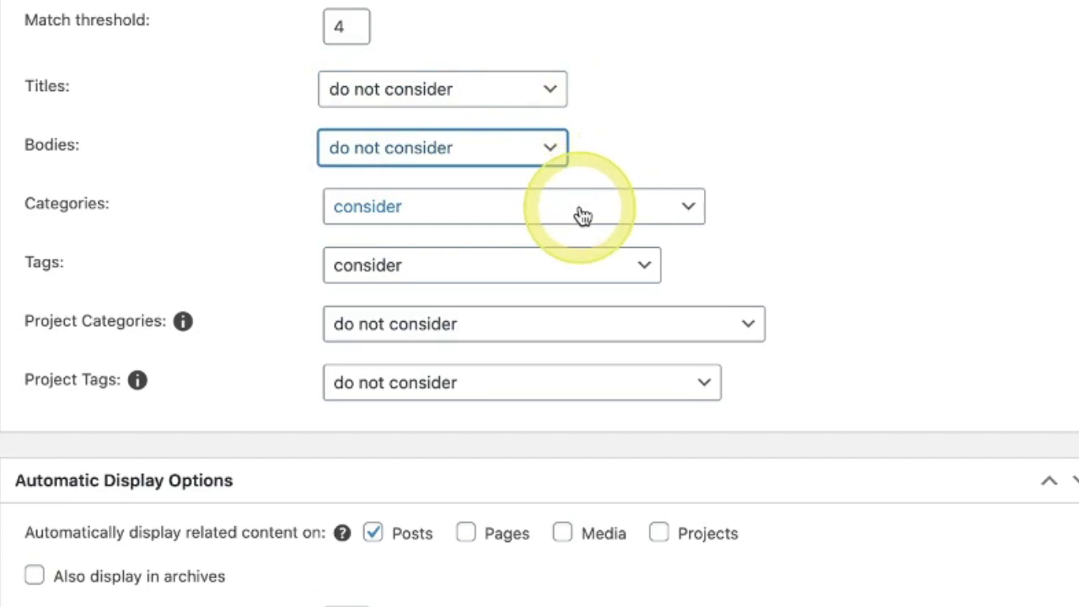
pyautogui.click(632, 272)
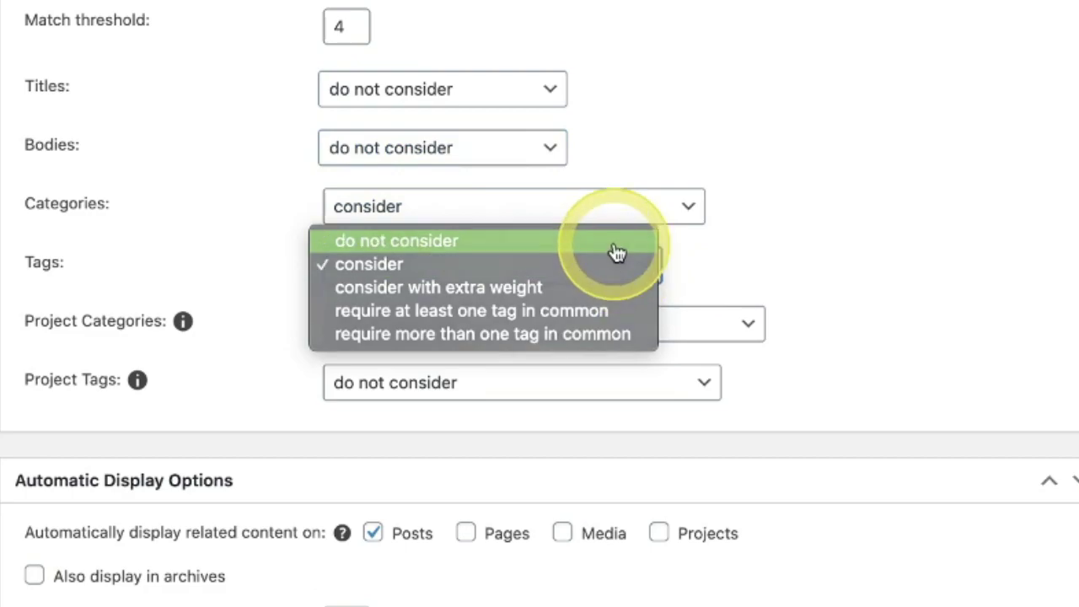
pyautogui.click(622, 248)
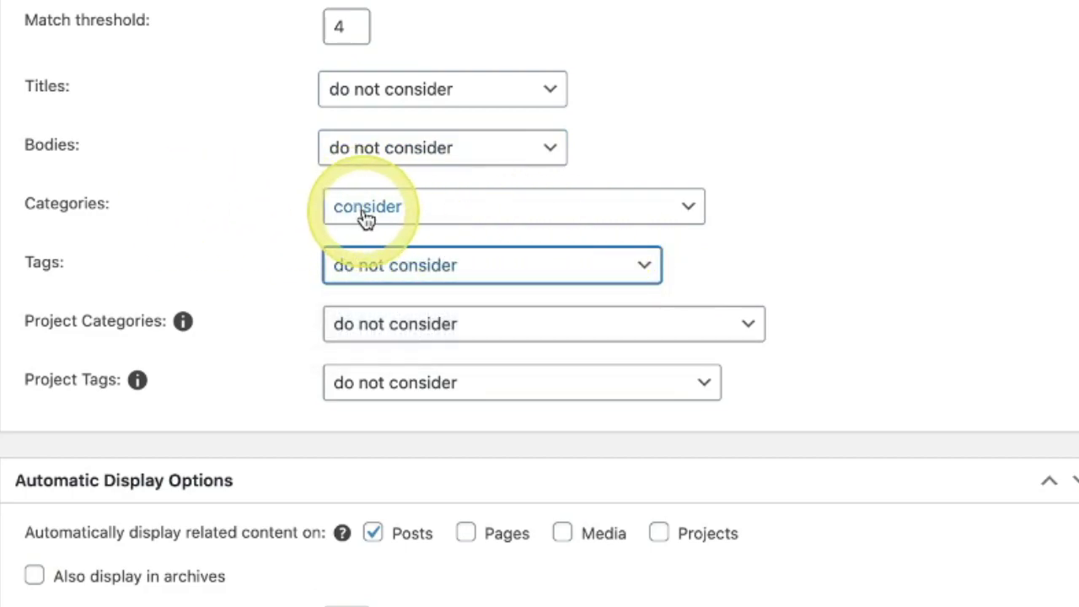
# In Automatic Display Options, set the maximum number of posts to 3 and choose the Thumbnails theme.
pyautogui.scroll(-5, 309, 277)
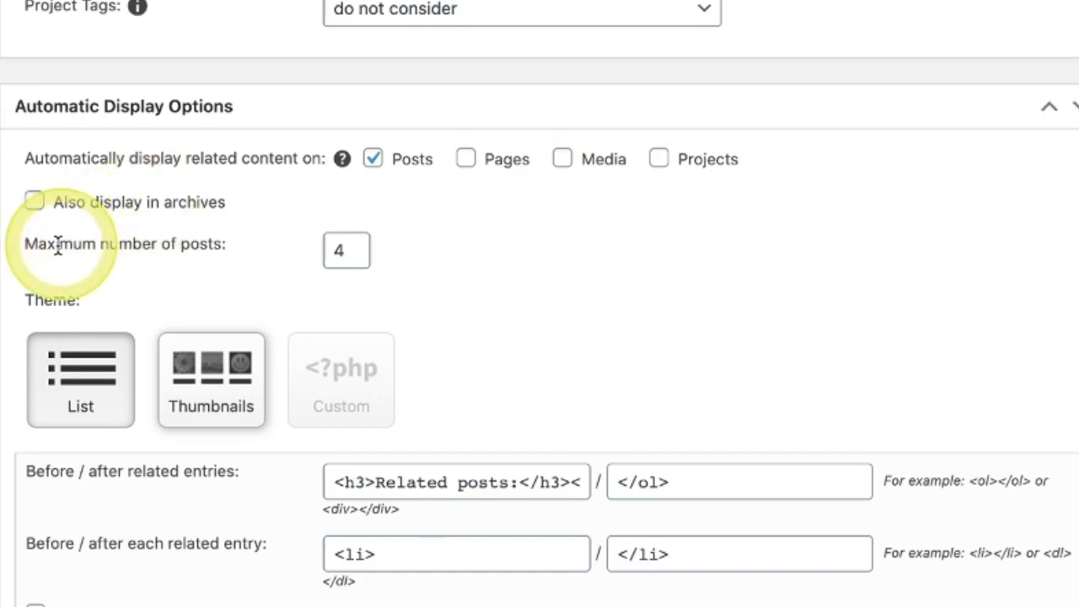
pyautogui.doubleClick(353, 251)
pyautogui.write('3')
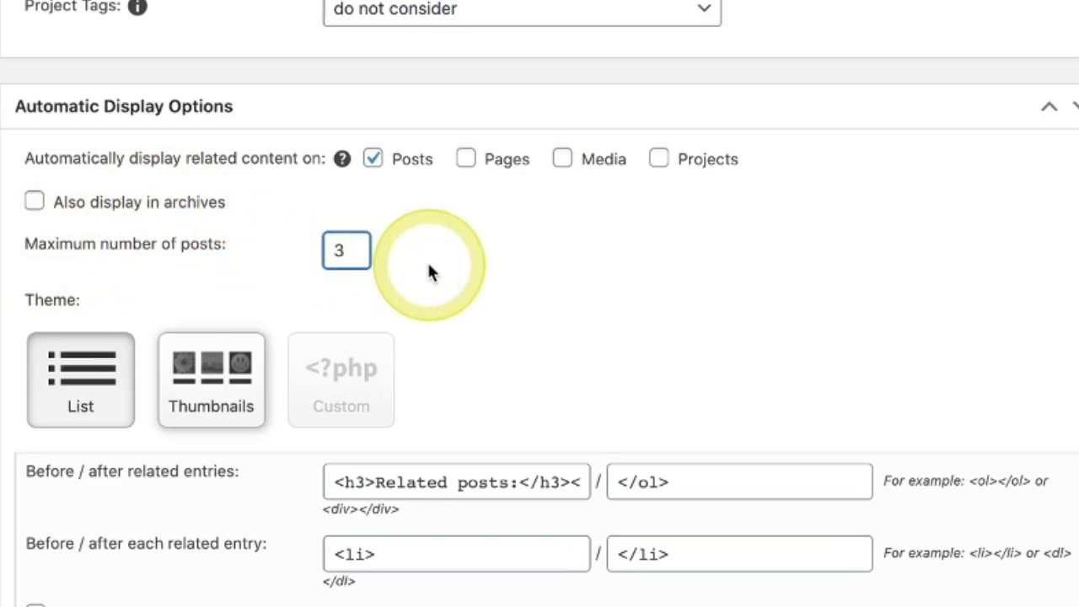
pyautogui.click(397, 262)
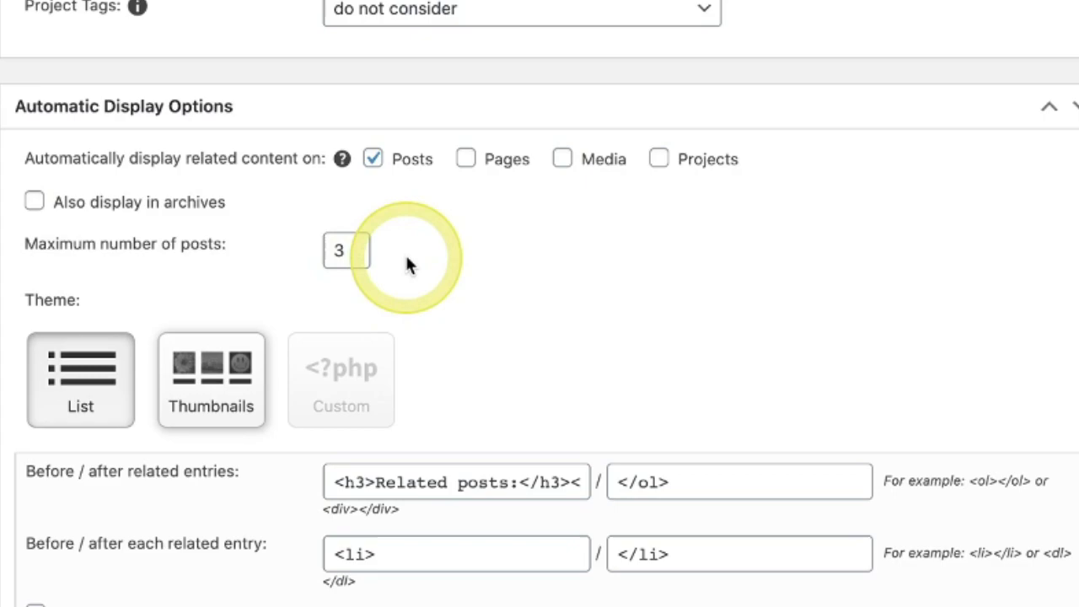
pyautogui.scroll(-2, 153, 266)
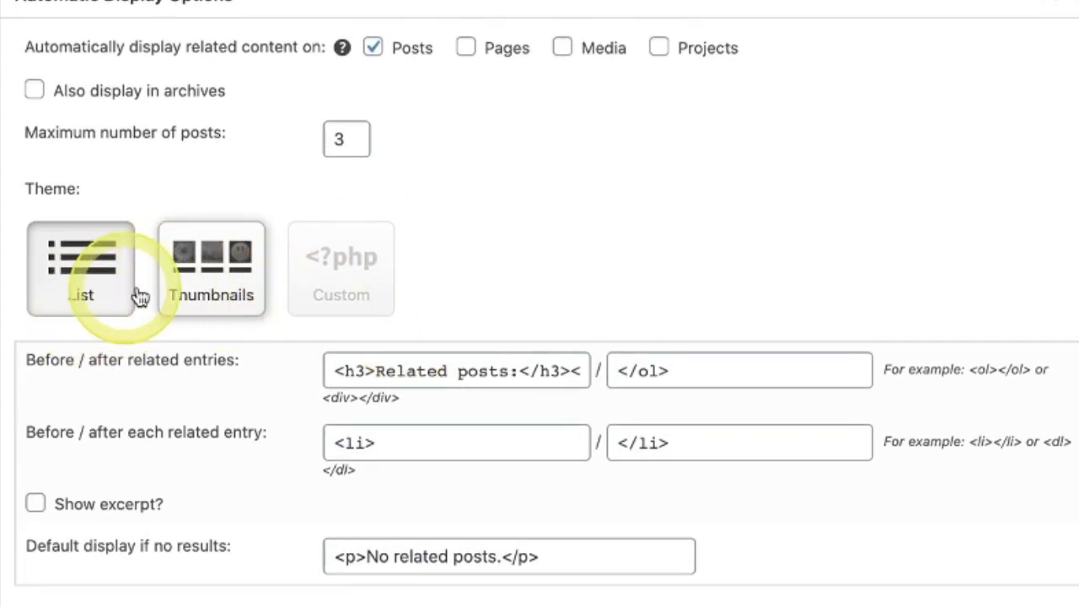
pyautogui.click(190, 271)
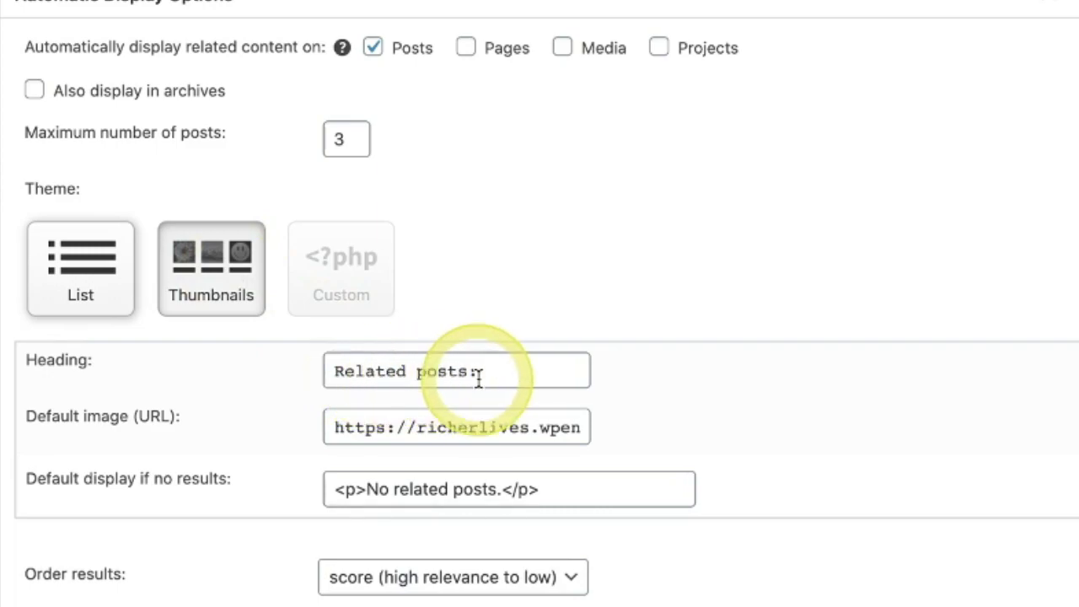
# Enable the "Link to YARPP?" option and save the plugin settings.
pyautogui.scroll(-2, 342, 422)
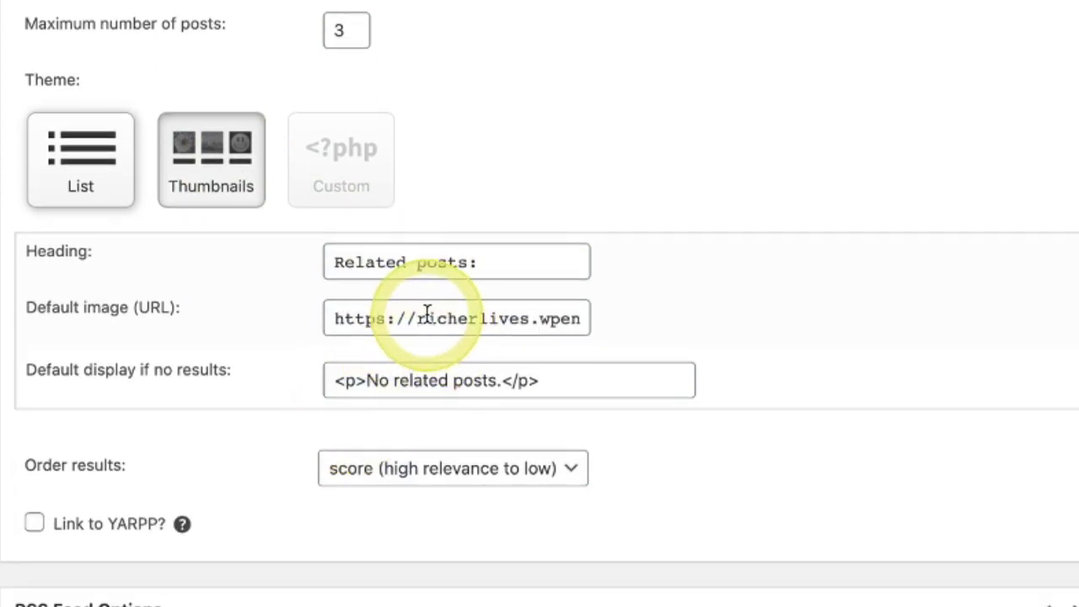
pyautogui.scroll(-4, 430, 317)
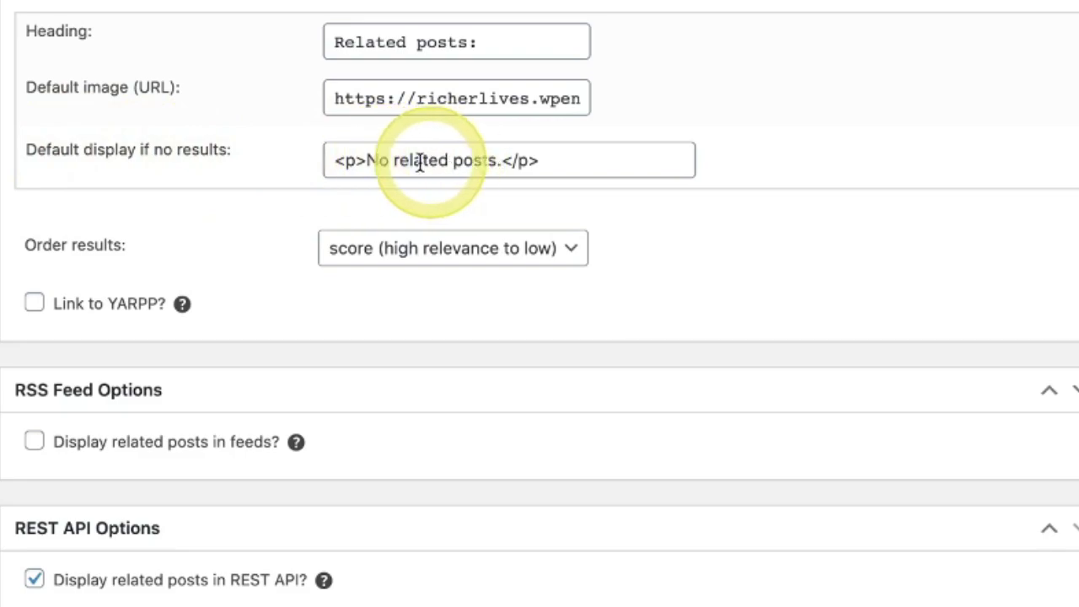
pyautogui.moveTo(369, 162); pyautogui.dragTo(499, 163)
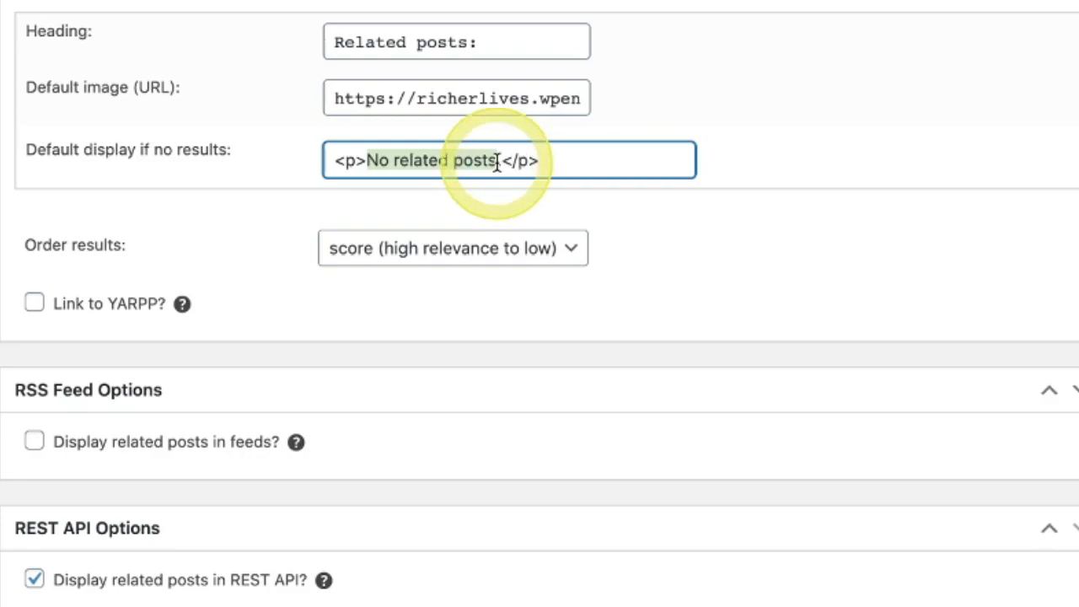
pyautogui.click(282, 169)
pyautogui.moveTo(184, 314)
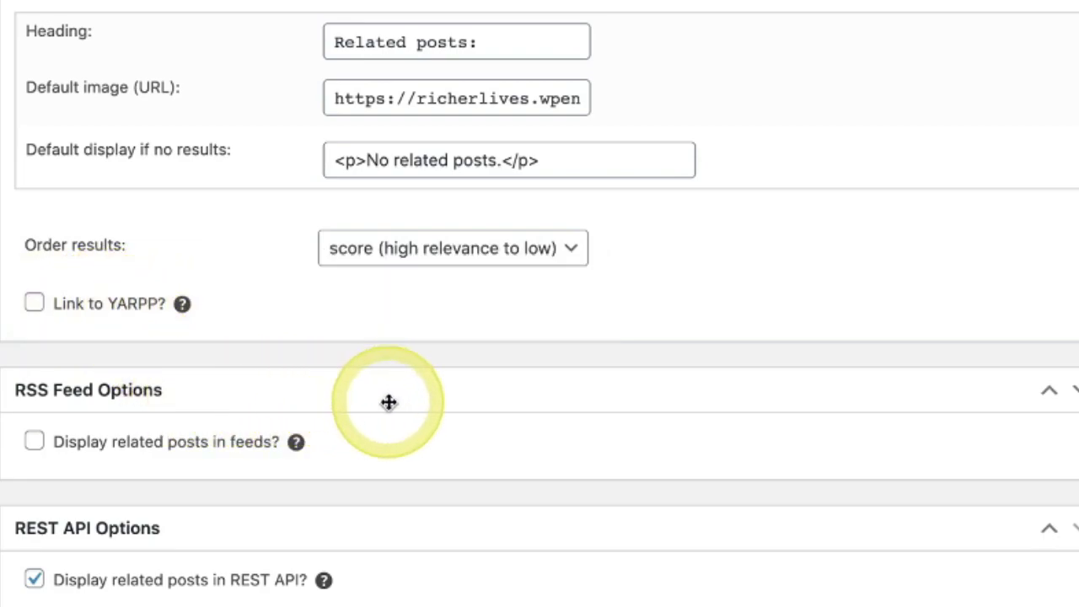
pyautogui.click(34, 304)
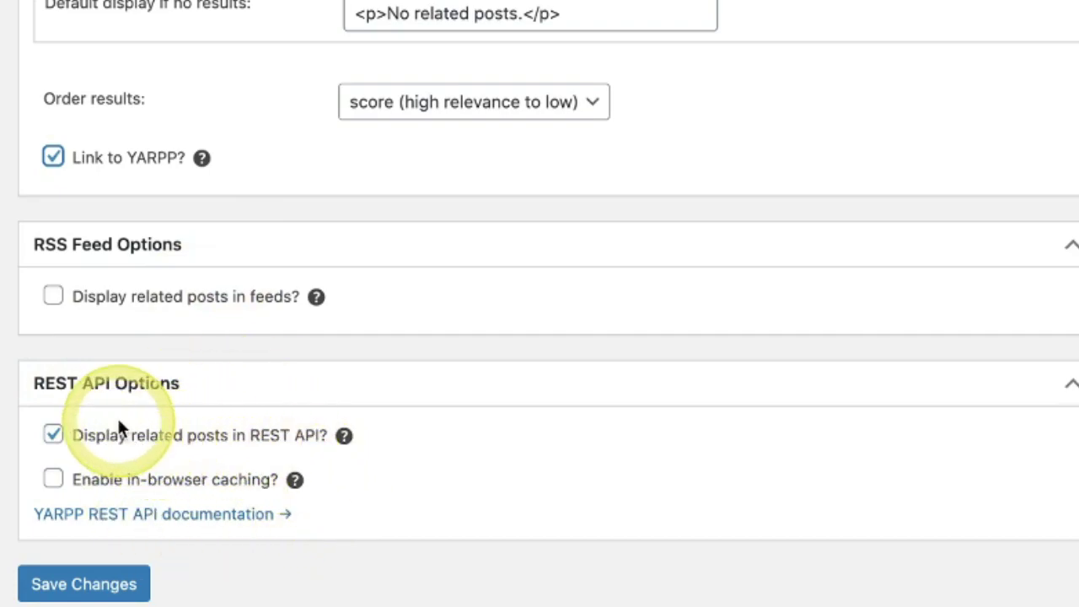
pyautogui.click(82, 585)
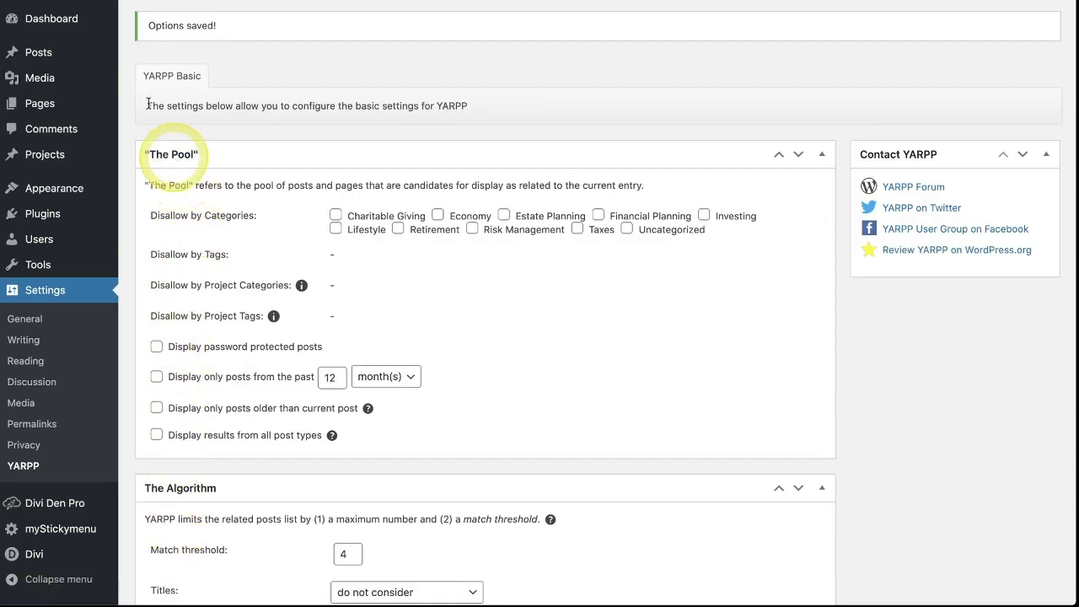
# View the first post in the posts list on the live site and check its Related Posts section.
pyautogui.moveTo(102, 50)
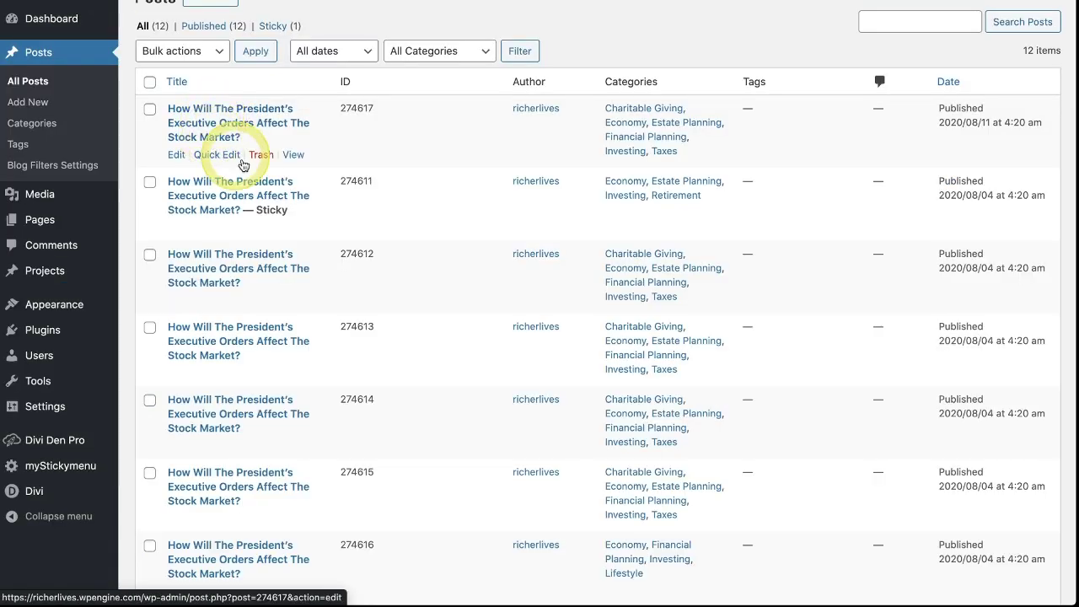
pyautogui.click(291, 156)
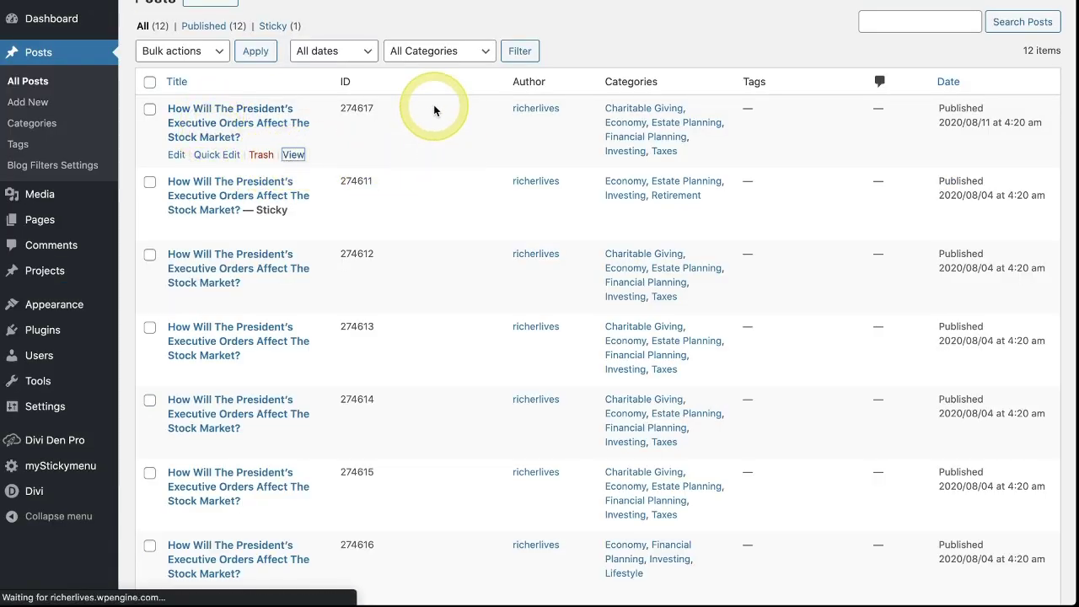
pyautogui.scroll(-8, 434, 364)
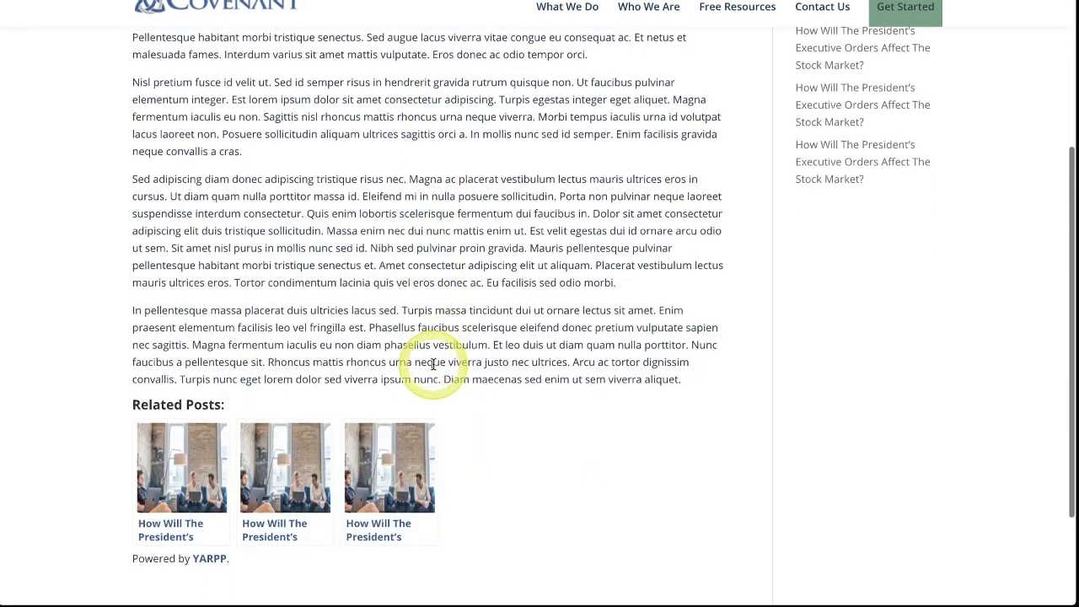
pyautogui.scroll(-1, 433, 365)
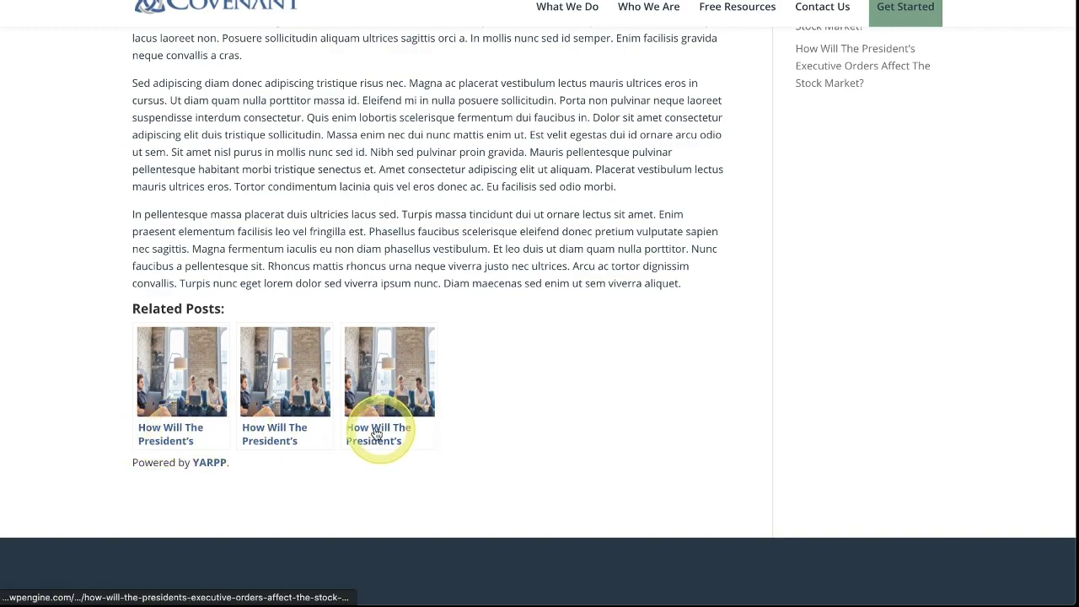
# Open the first related post and examine the Related Posts section at the end of its article.
pyautogui.click(178, 429)
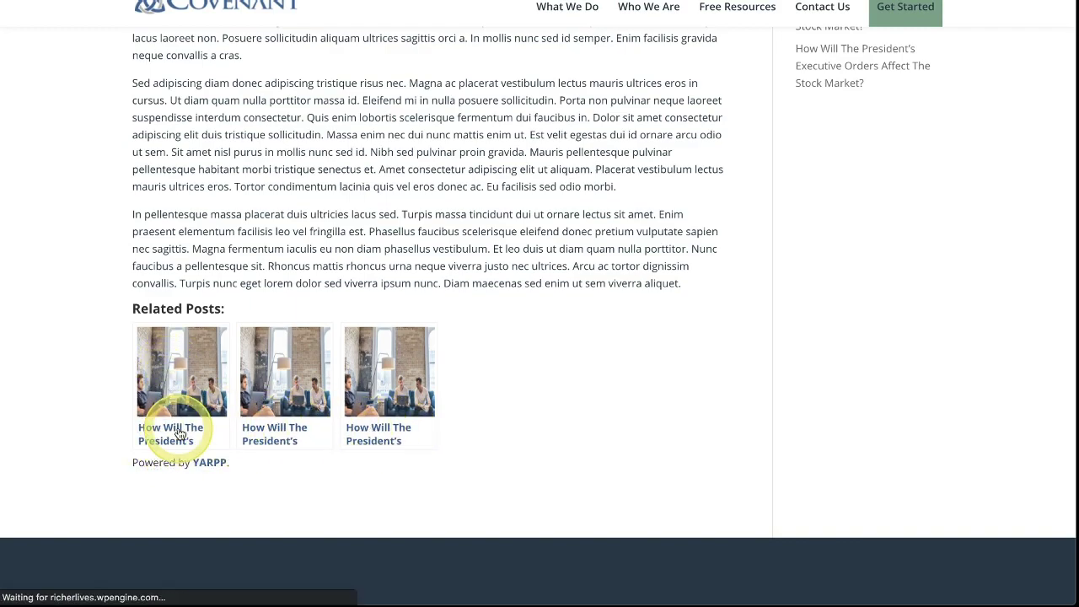
pyautogui.scroll(-10, 261, 357)
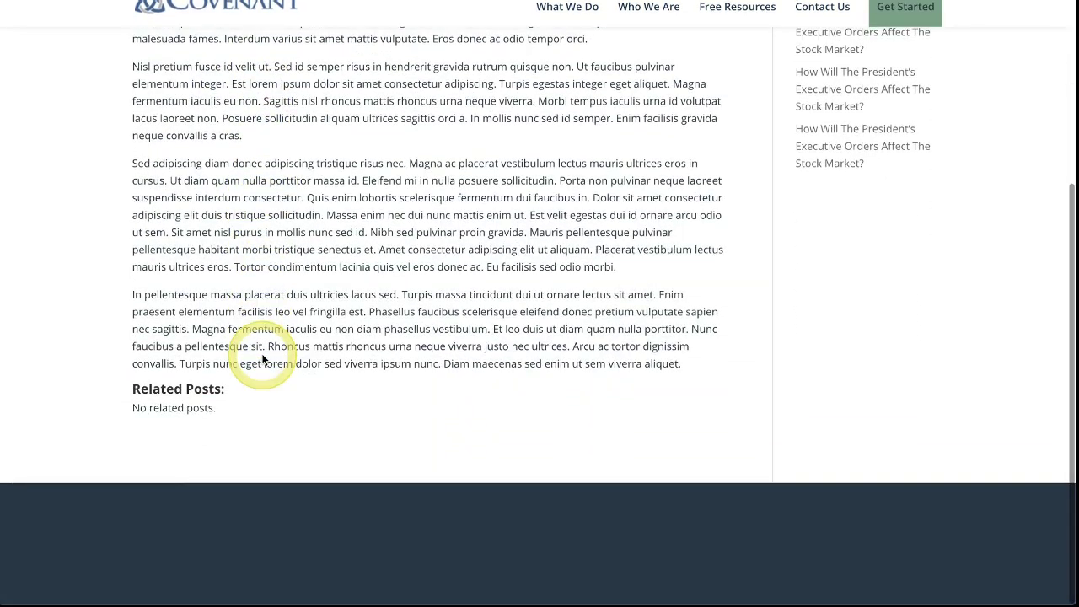
pyautogui.scroll(10, 261, 358)
pyautogui.scroll(-9, 253, 337)
pyautogui.scroll(-1, 241, 292)
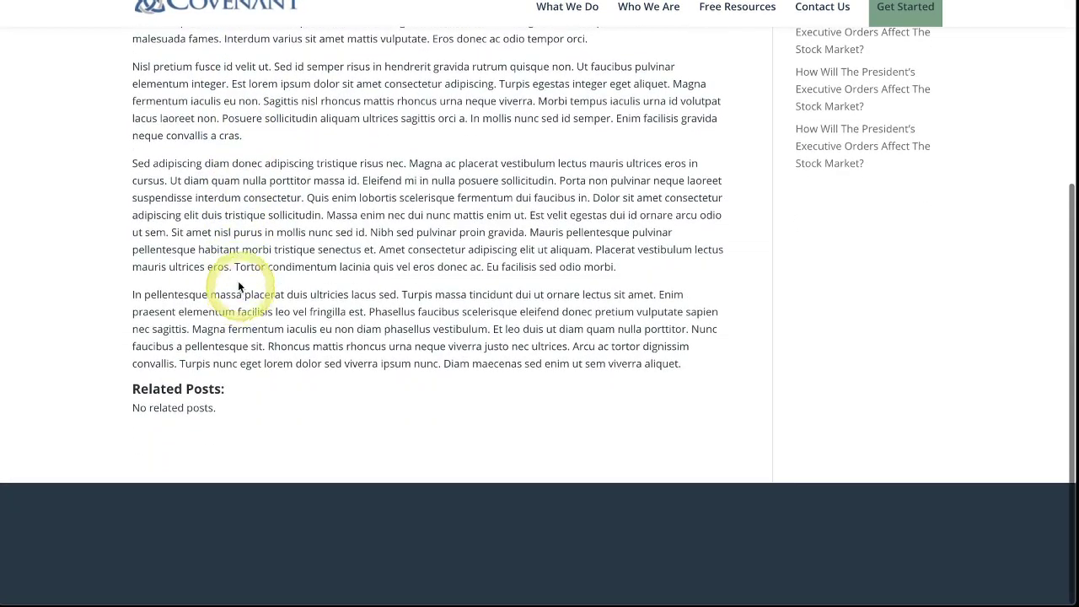
pyautogui.click(234, 410)
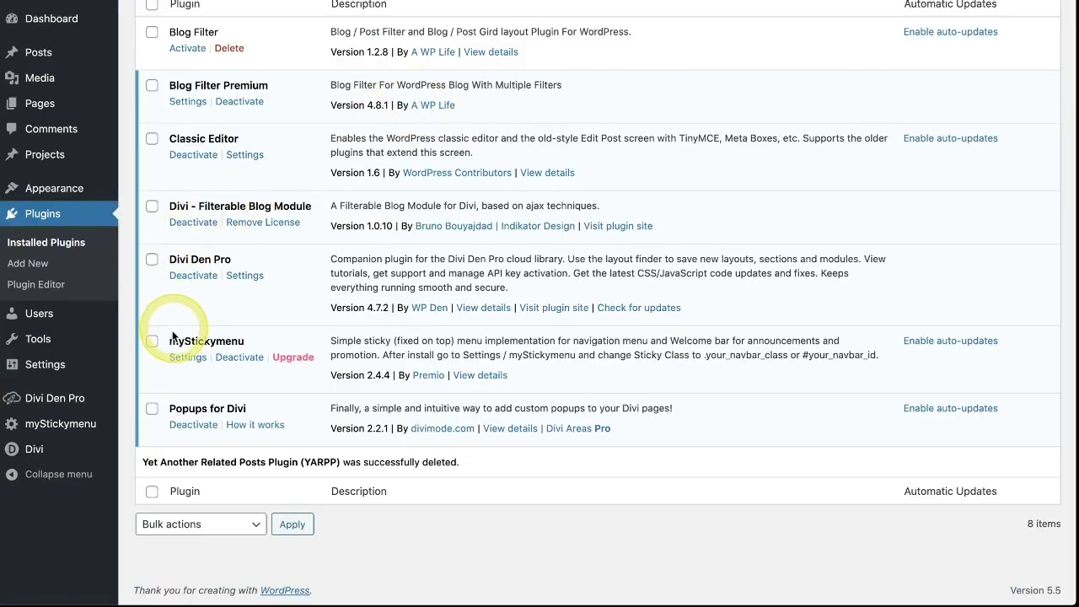
# In the Divi Theme Builder, create a new template assigned to All Posts.
pyautogui.moveTo(42, 453)
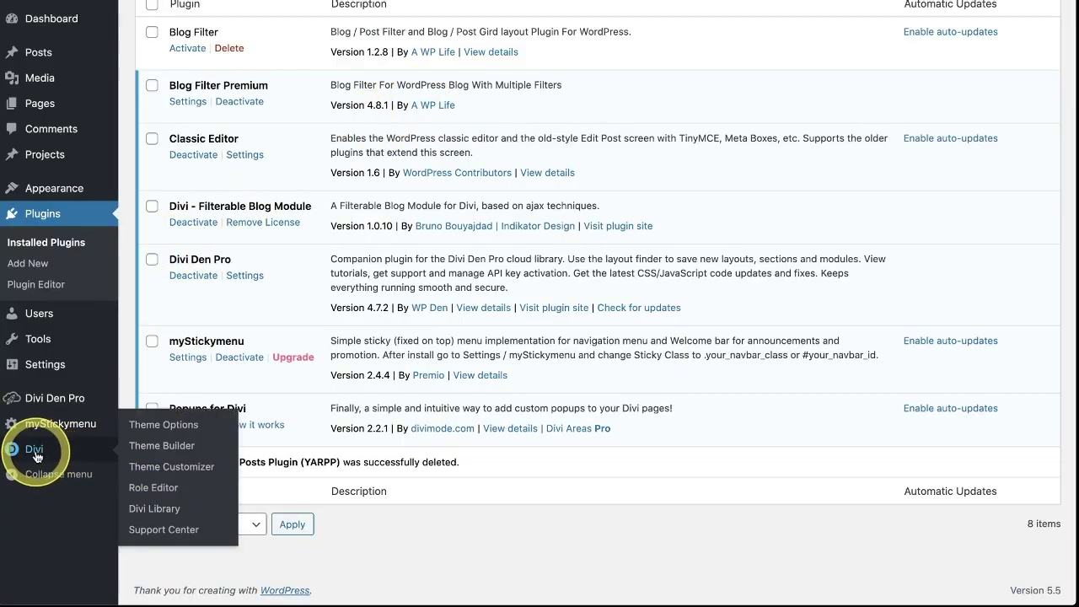
pyautogui.click(172, 449)
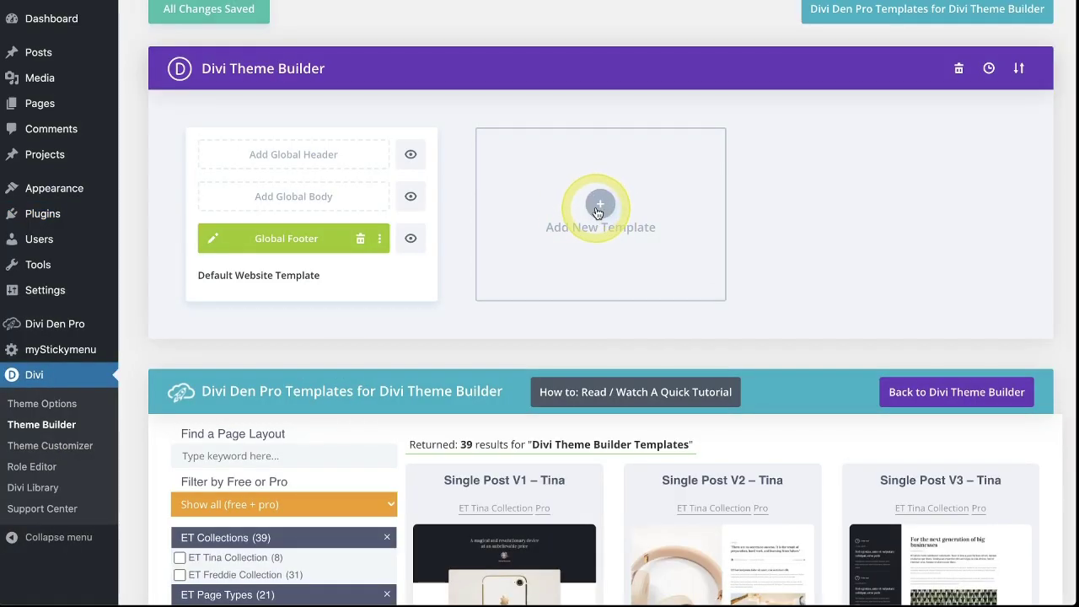
pyautogui.click(599, 209)
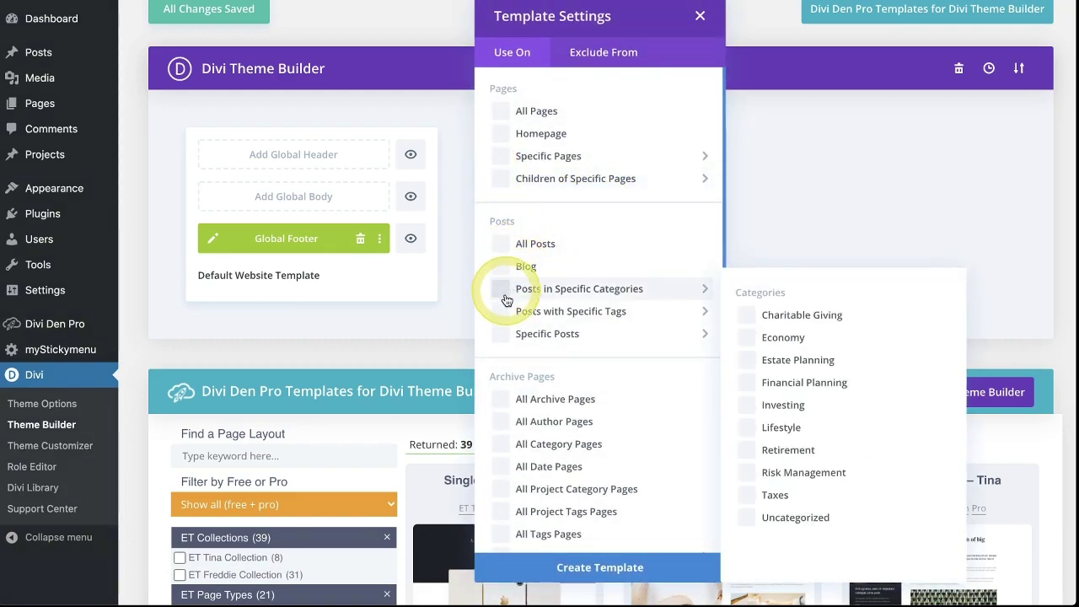
pyautogui.moveTo(496, 333)
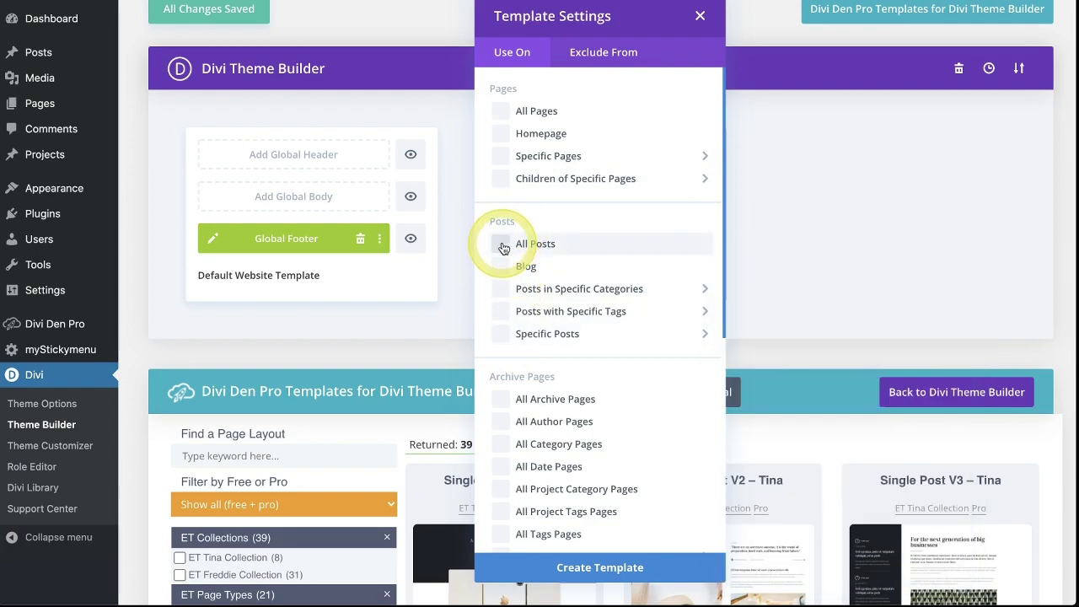
pyautogui.click(501, 246)
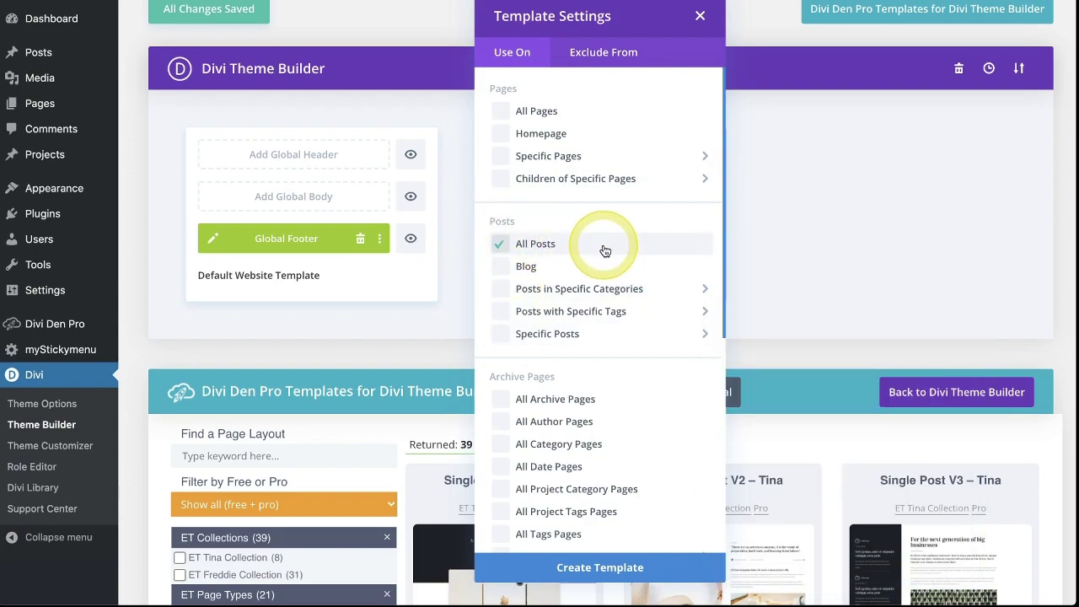
pyautogui.click(611, 568)
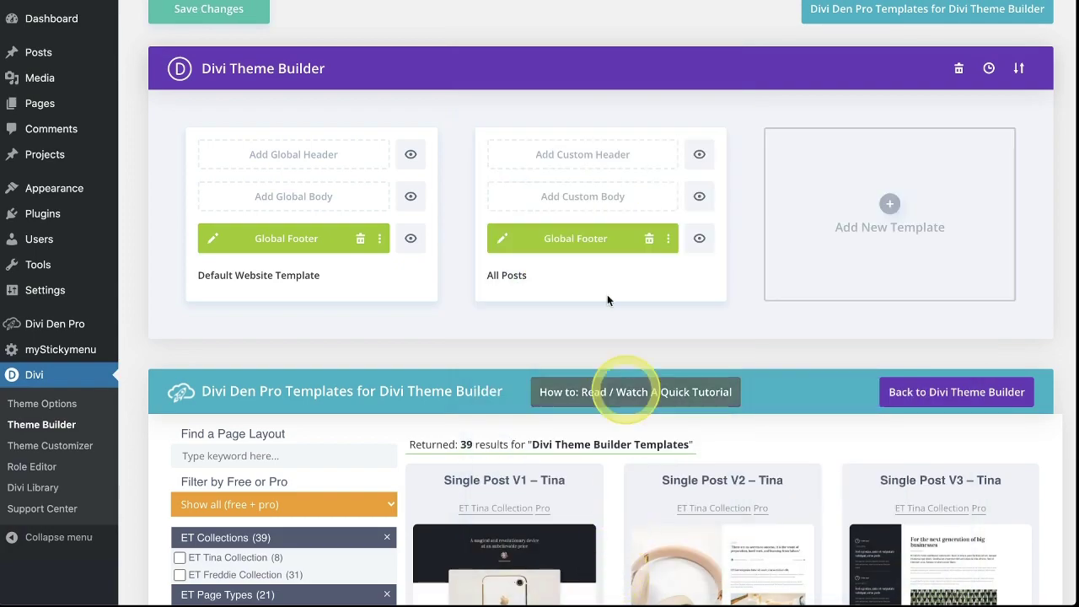
# Start a custom body for the All Posts template and insert a Post Title module in its first row.
pyautogui.click(594, 203)
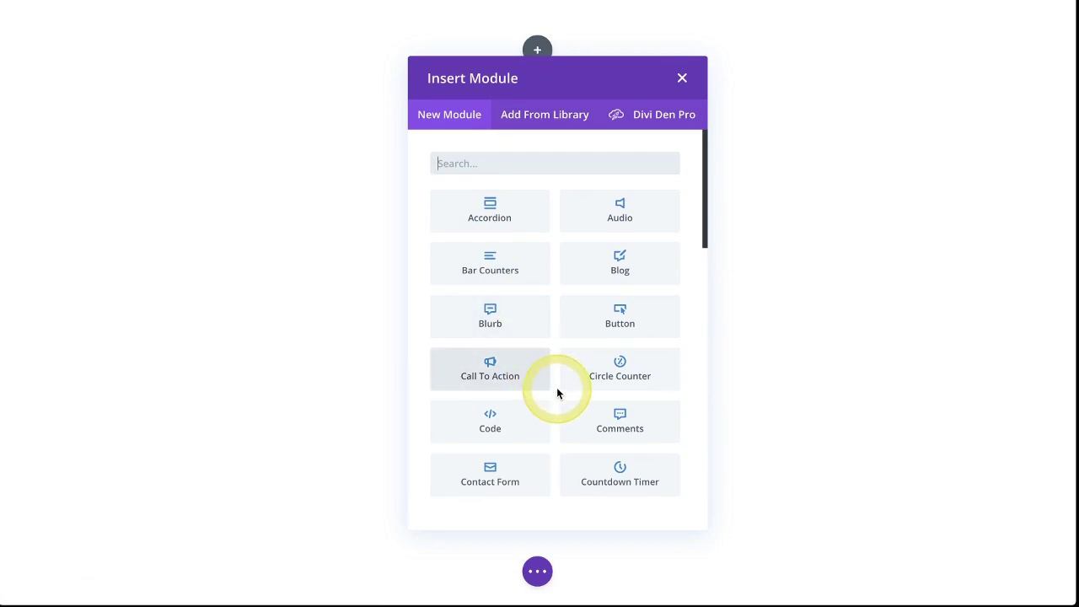
pyautogui.scroll(-3, 556, 392)
pyautogui.scroll(-5, 556, 392)
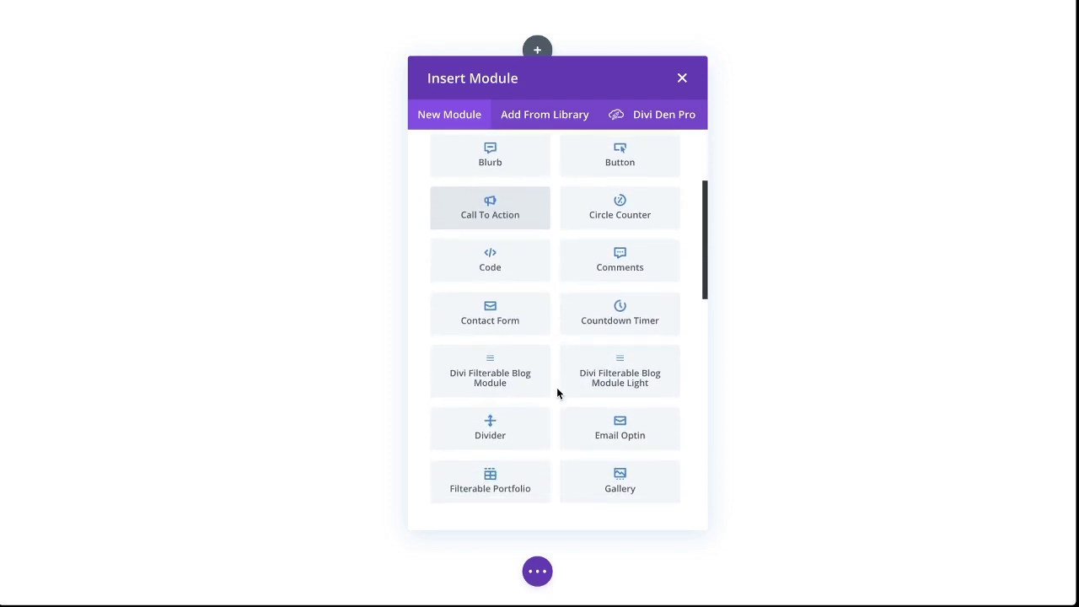
pyautogui.scroll(-5, 557, 392)
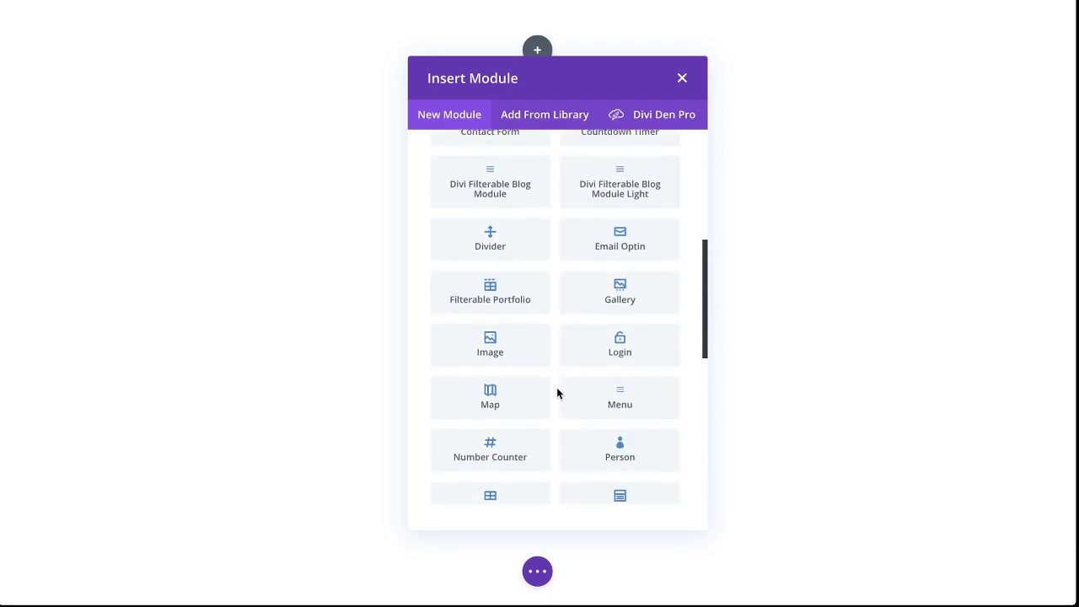
pyautogui.scroll(-3, 557, 393)
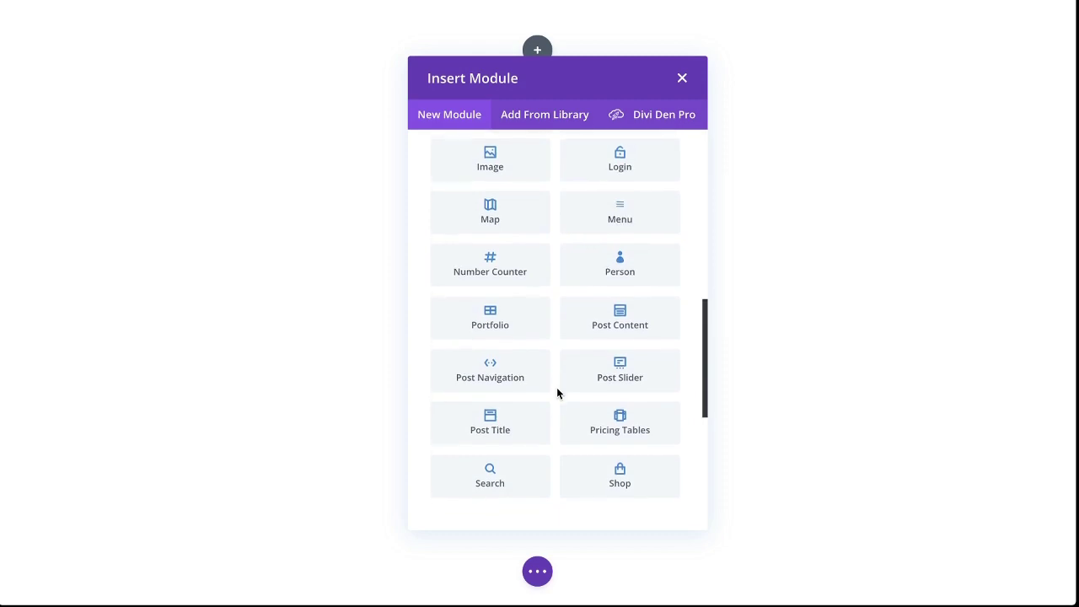
pyautogui.click(515, 377)
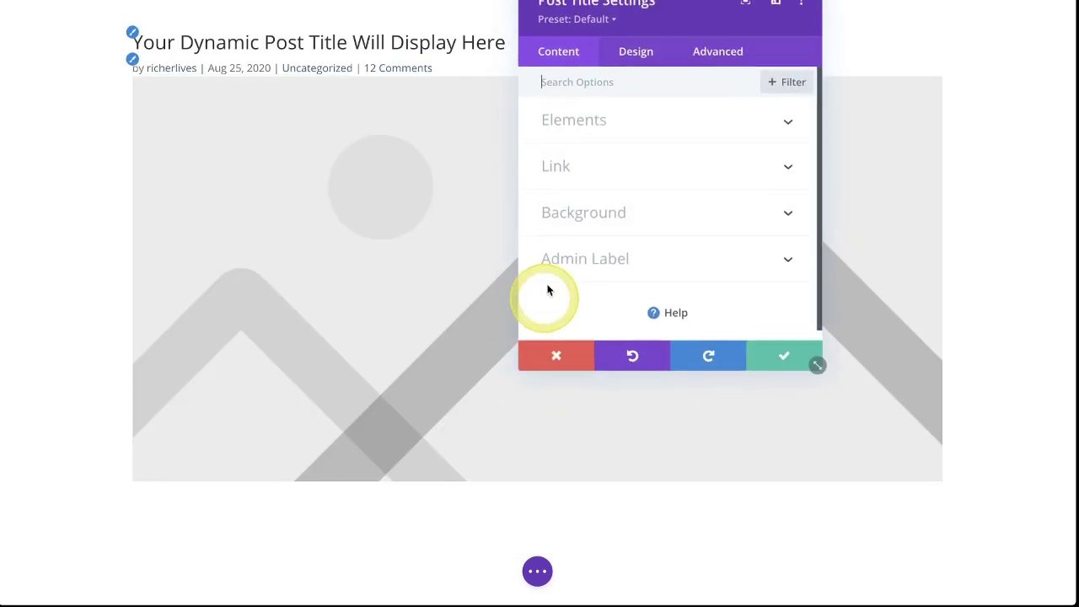
# In the Post Title module's elements, turn off the comments count and the author.
pyautogui.click(560, 124)
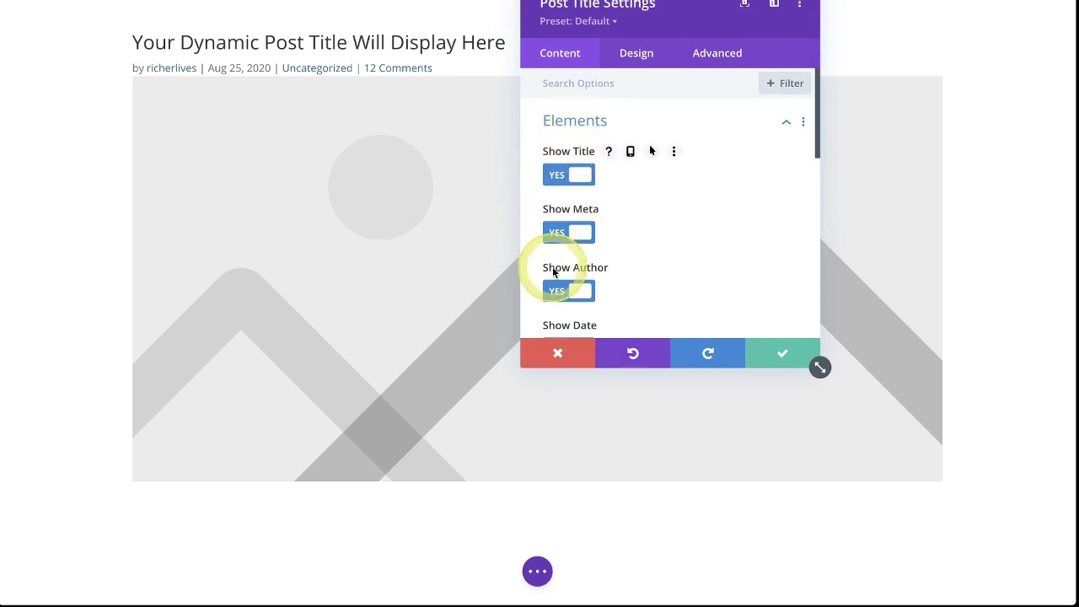
pyautogui.scroll(-2, 605, 301)
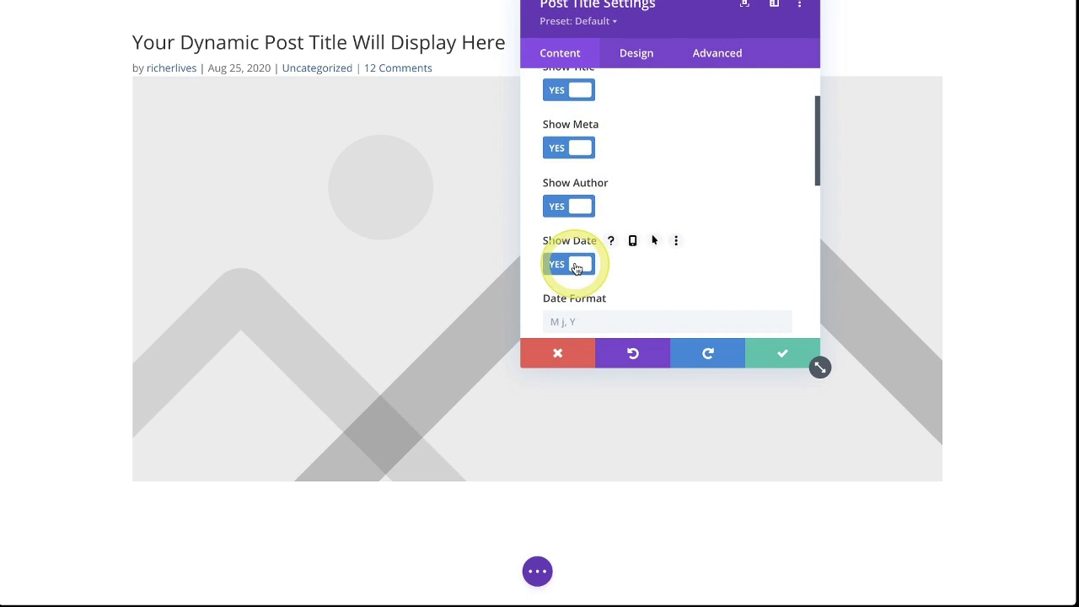
pyautogui.scroll(2, 590, 149)
pyautogui.scroll(-5, 573, 284)
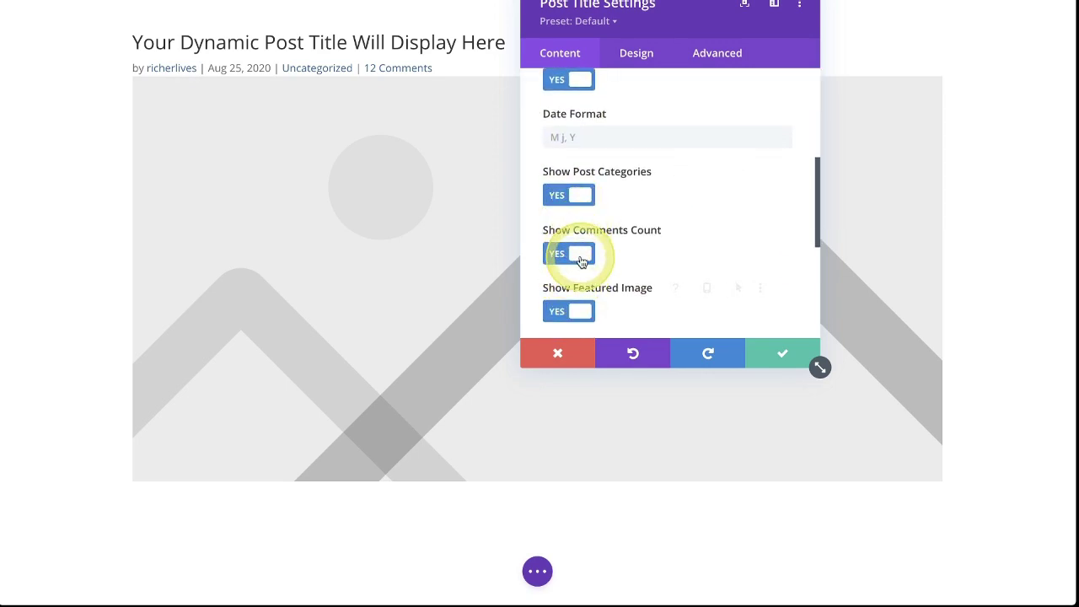
pyautogui.scroll(-2, 580, 261)
pyautogui.scroll(1, 581, 261)
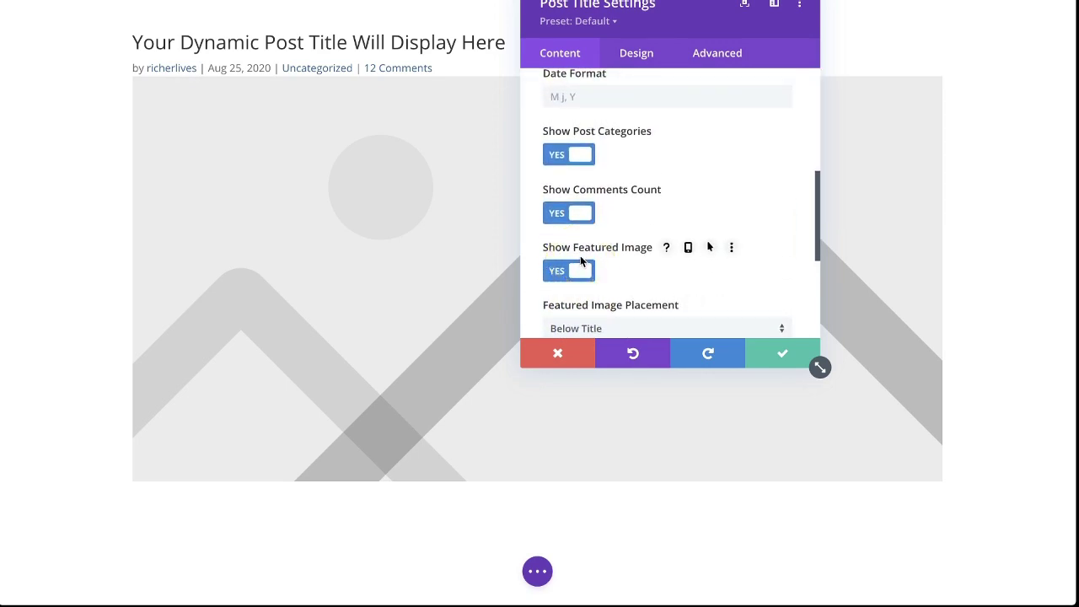
pyautogui.click(565, 211)
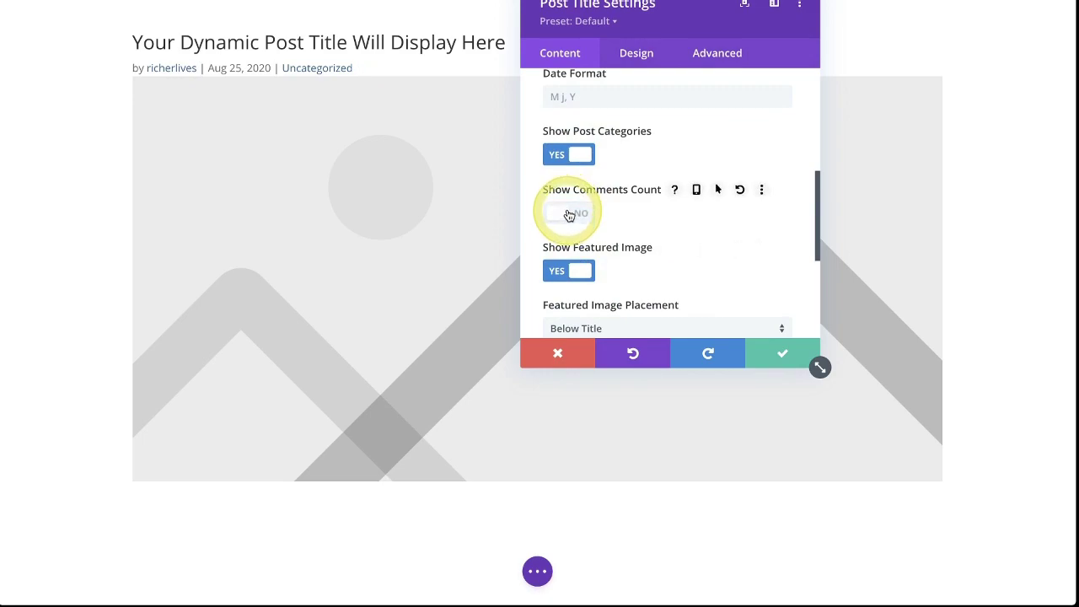
pyautogui.scroll(-1, 577, 250)
pyautogui.scroll(4, 582, 169)
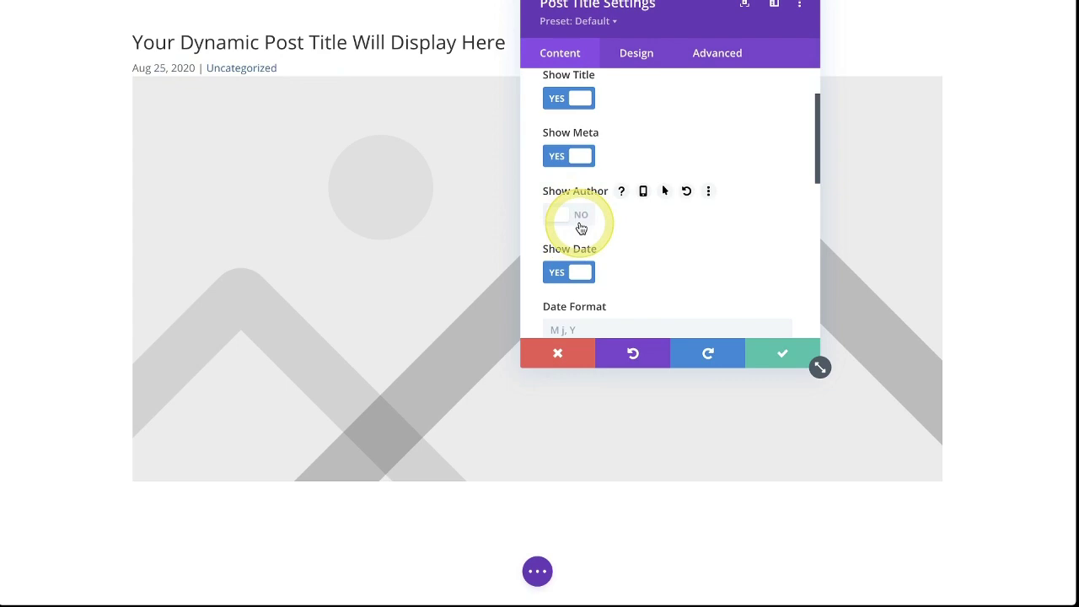
# Set the Featured Image Placement to Above Title and save the Post Title module's settings.
pyautogui.scroll(-3, 630, 270)
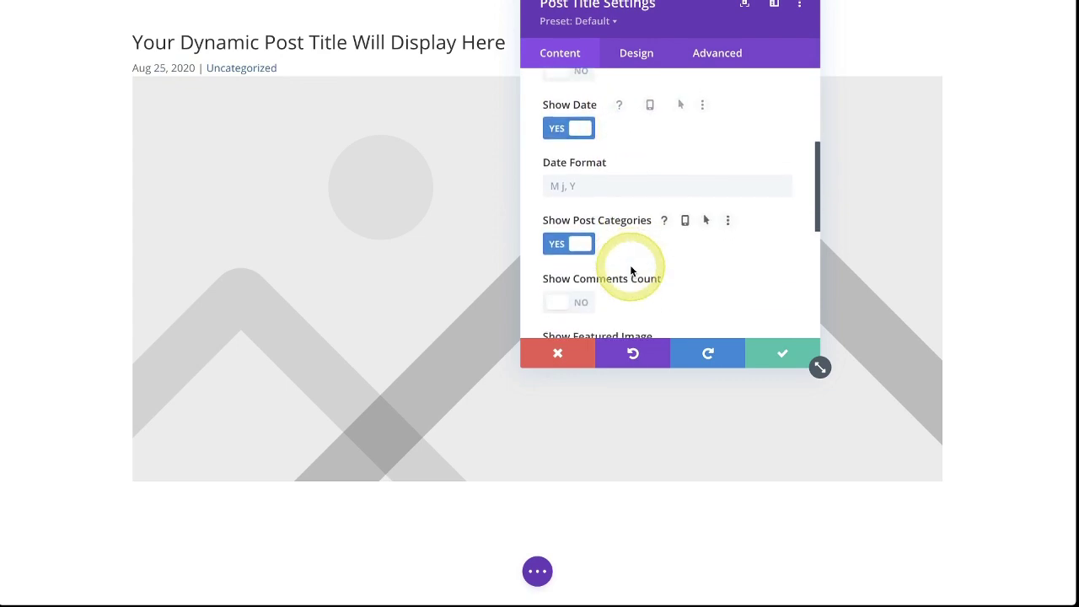
pyautogui.scroll(-1, 631, 270)
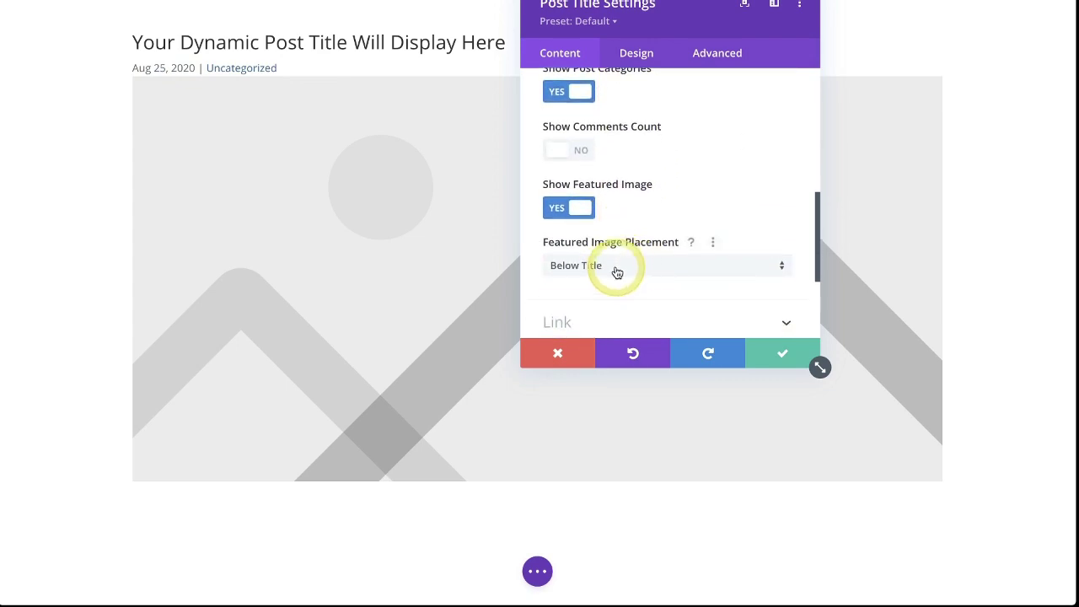
pyautogui.click(617, 268)
pyautogui.click(623, 306)
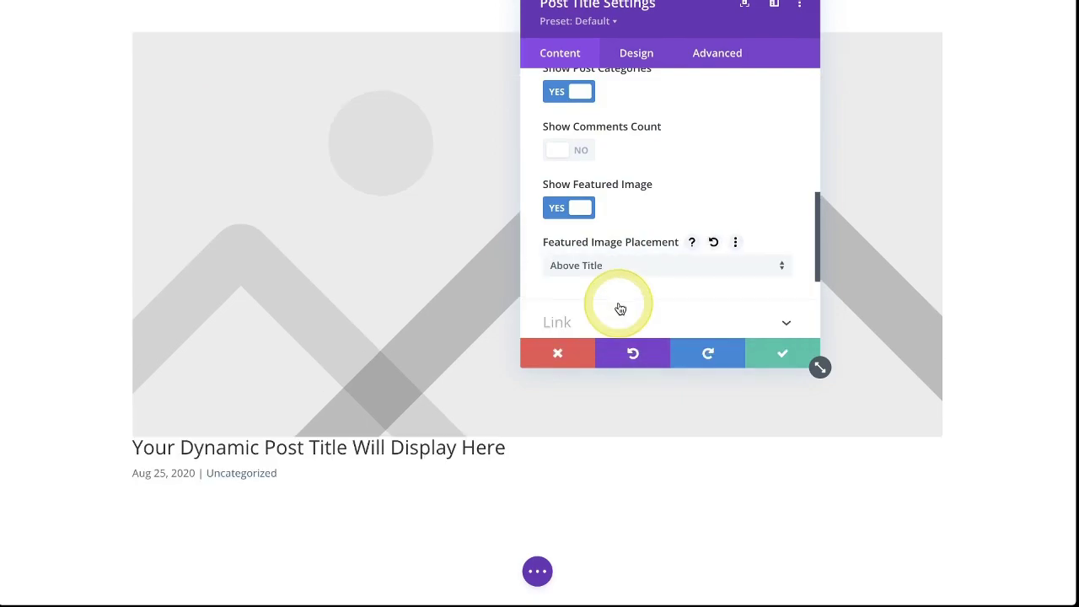
pyautogui.click(783, 356)
# Add a single-column row below the post title and insert a Post Content module in it.
pyautogui.scroll(-1, 455, 304)
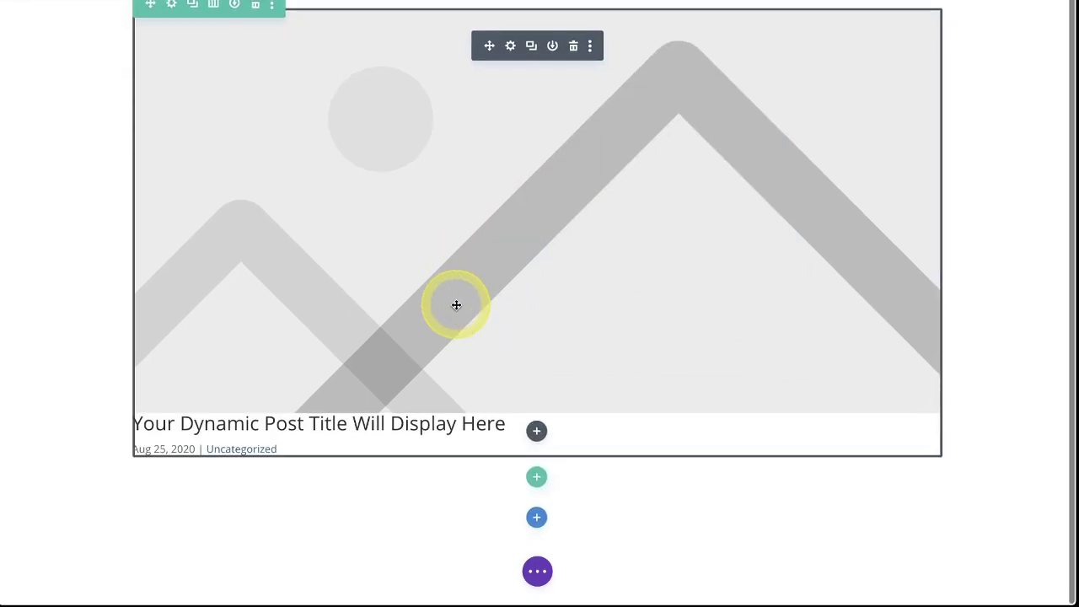
pyautogui.click(535, 476)
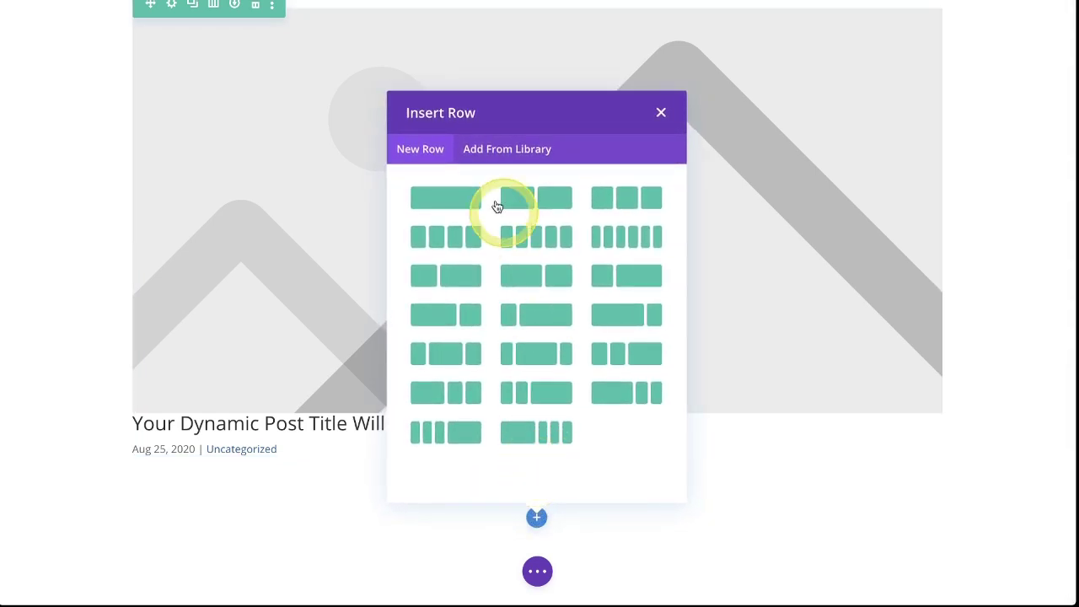
pyautogui.click(462, 200)
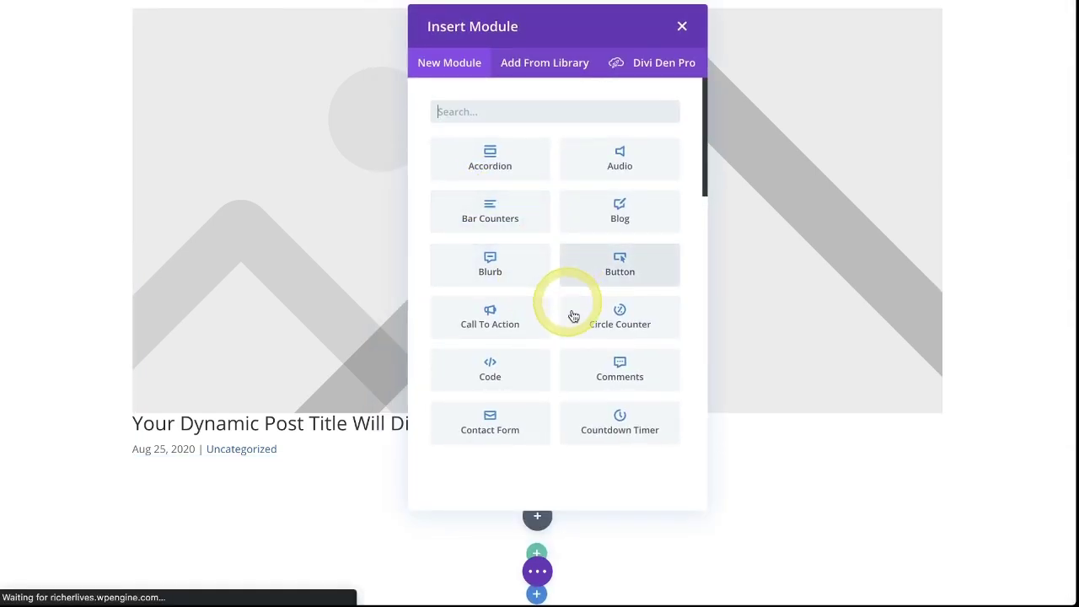
pyautogui.scroll(-3, 557, 388)
pyautogui.scroll(-5, 552, 404)
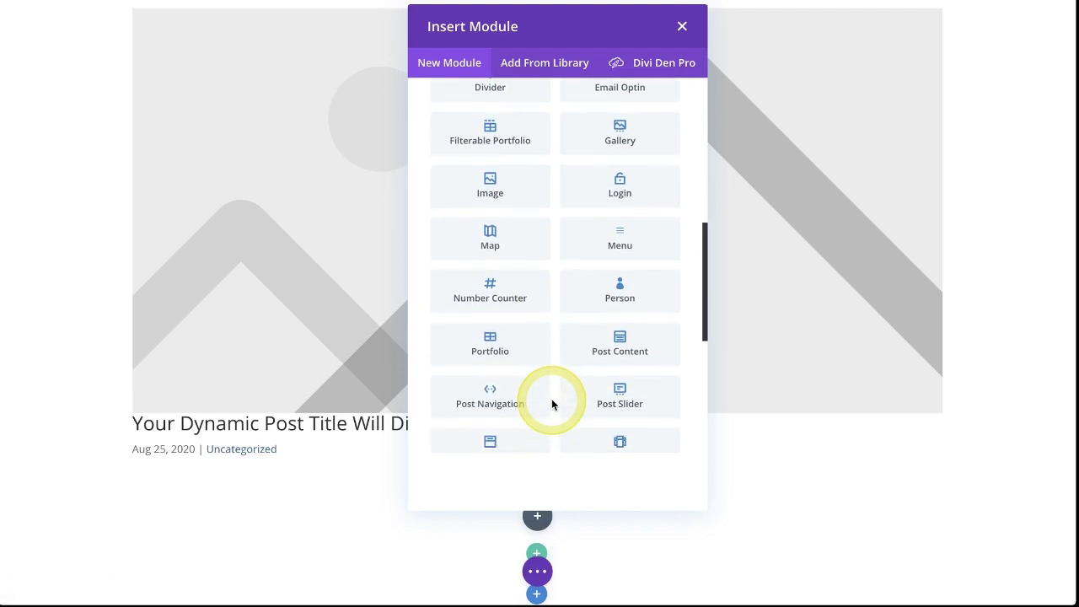
pyautogui.click(605, 292)
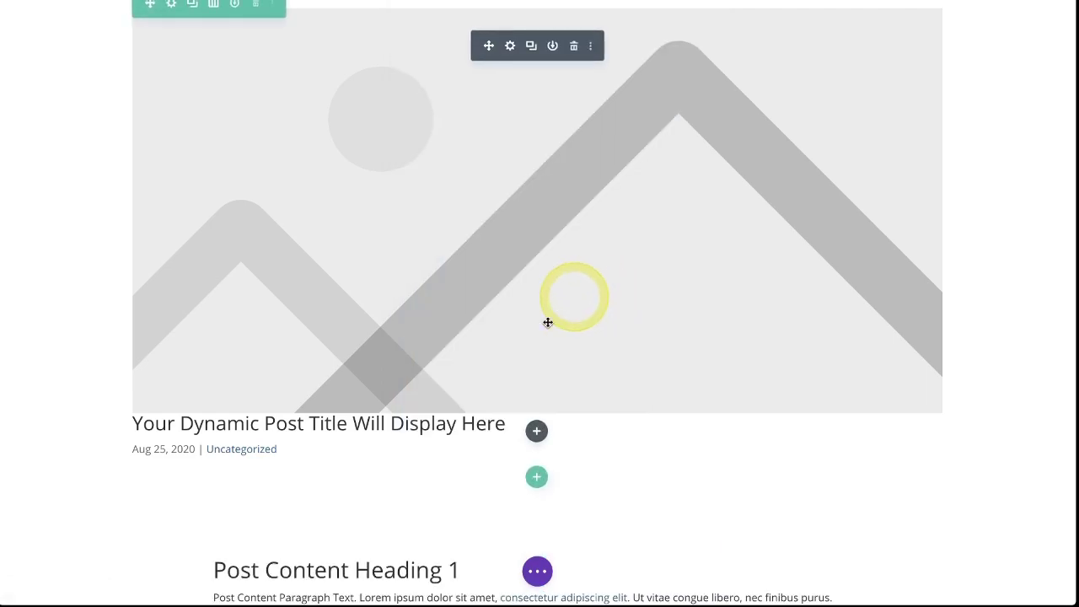
# Add an empty single-column row below the post content and save the body layout.
pyautogui.scroll(-2, 603, 448)
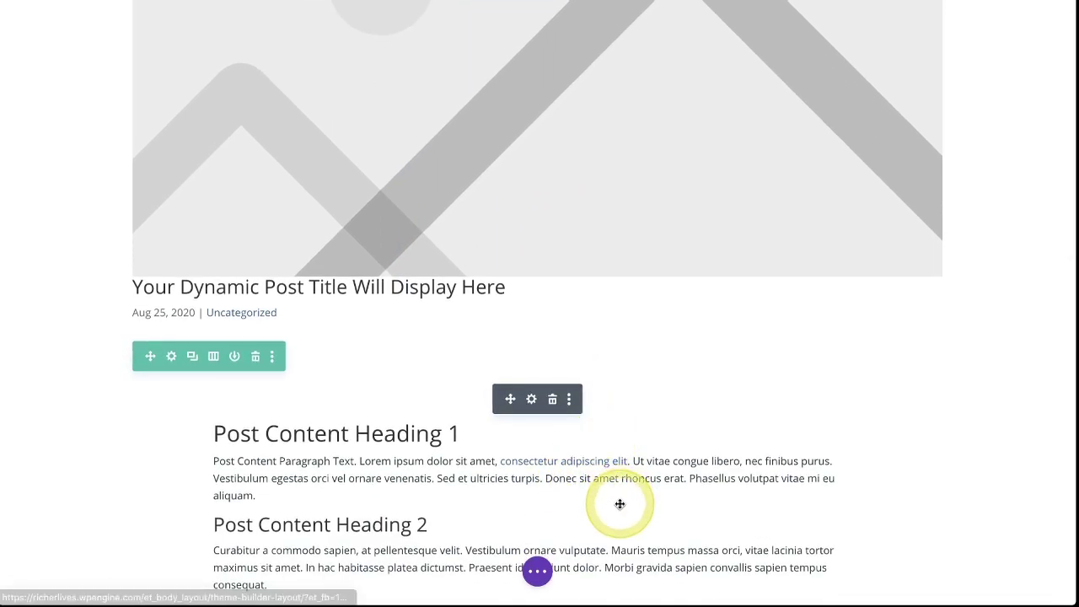
pyautogui.scroll(-10, 620, 505)
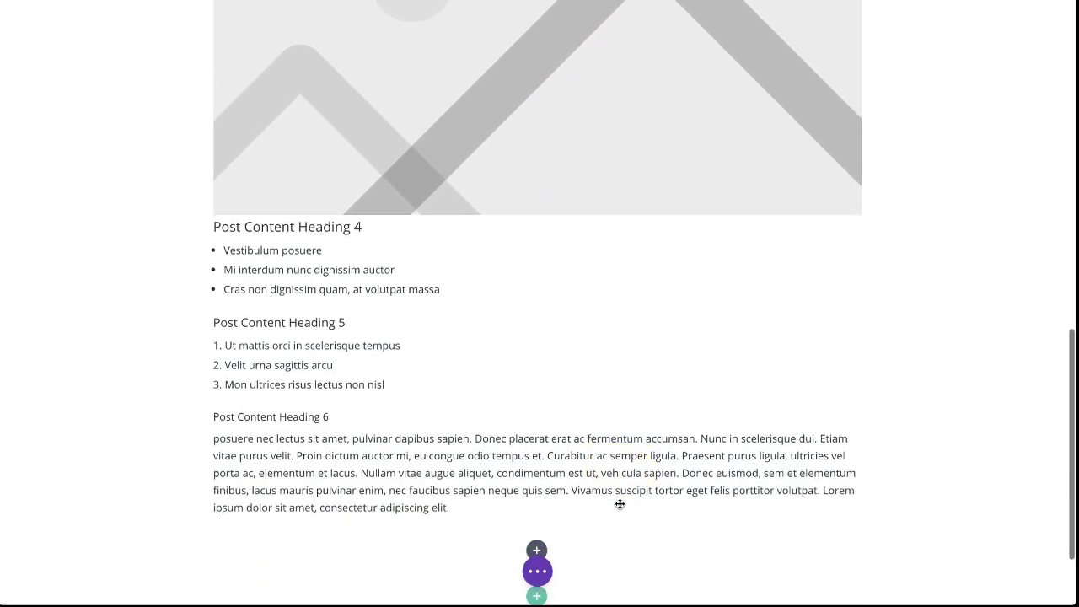
pyautogui.scroll(-3, 620, 504)
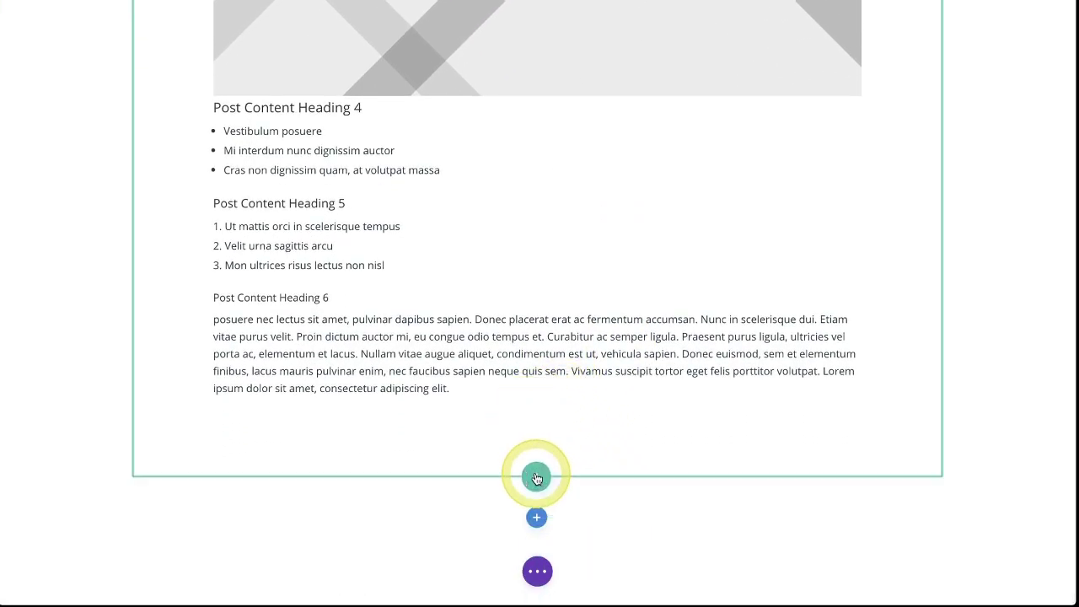
pyautogui.click(536, 478)
pyautogui.click(458, 198)
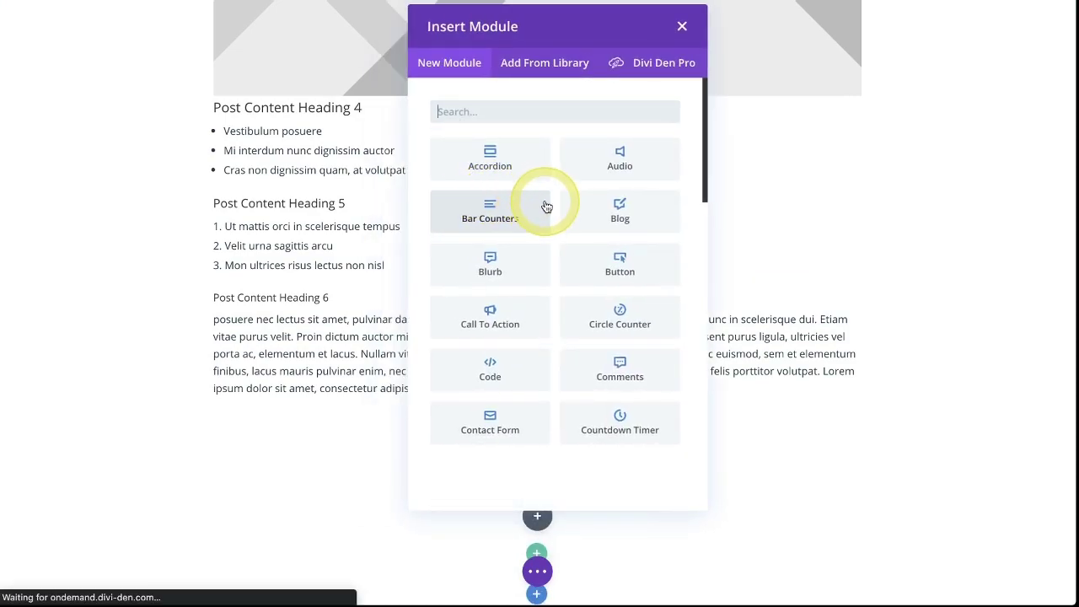
pyautogui.scroll(-5, 539, 209)
pyautogui.scroll(4, 523, 211)
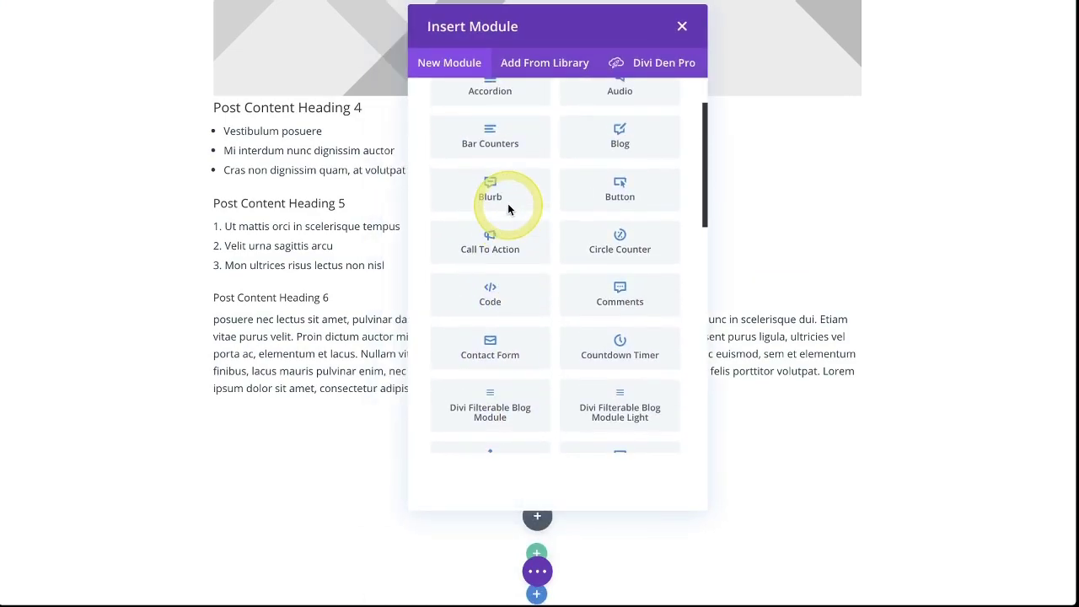
pyautogui.scroll(1, 509, 209)
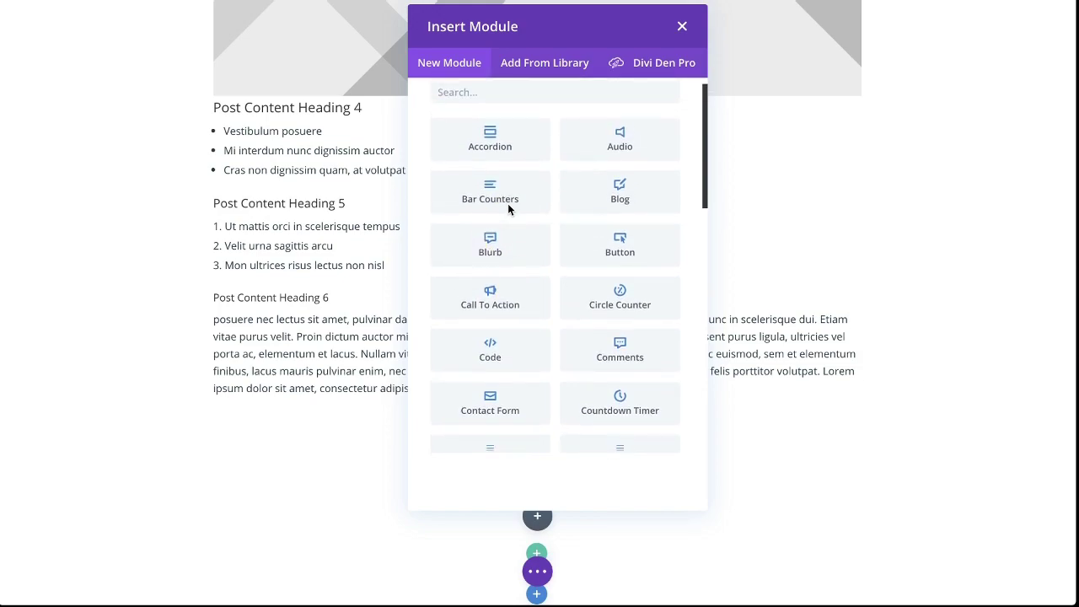
pyautogui.click(682, 29)
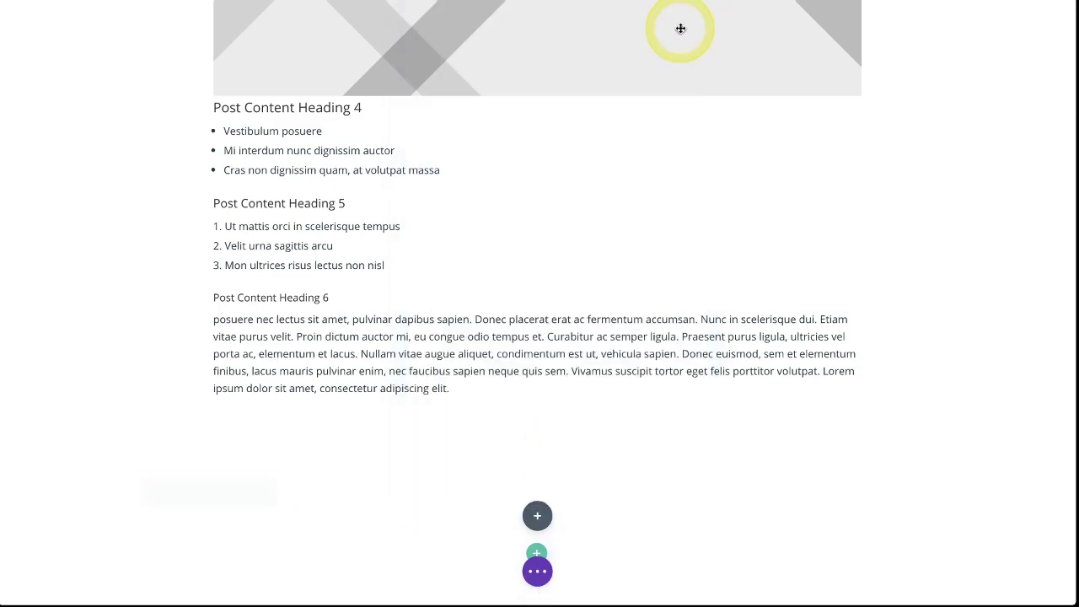
pyautogui.click(537, 572)
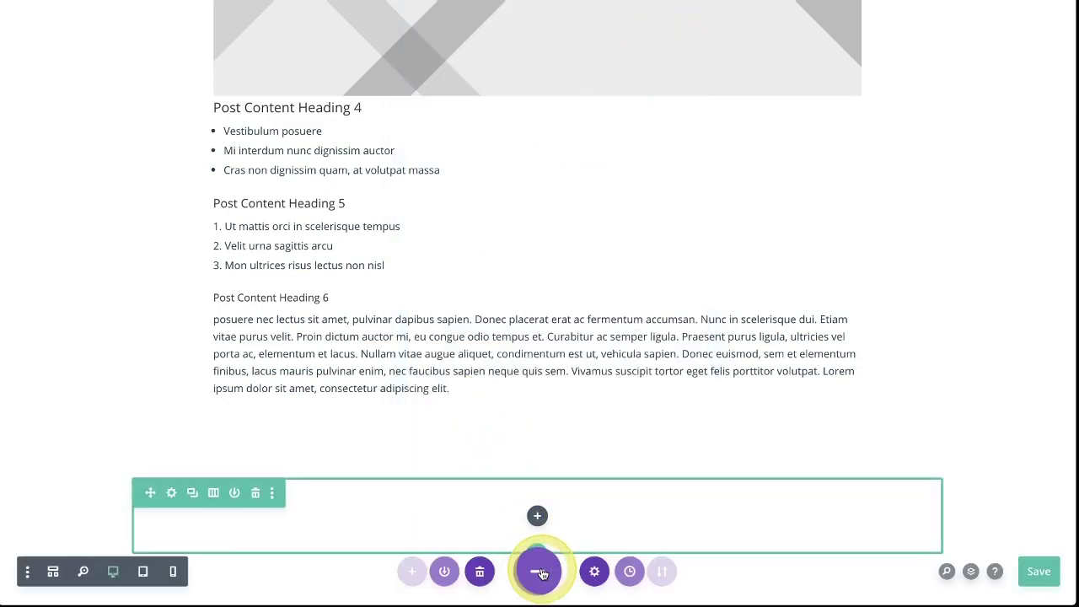
pyautogui.click(1034, 572)
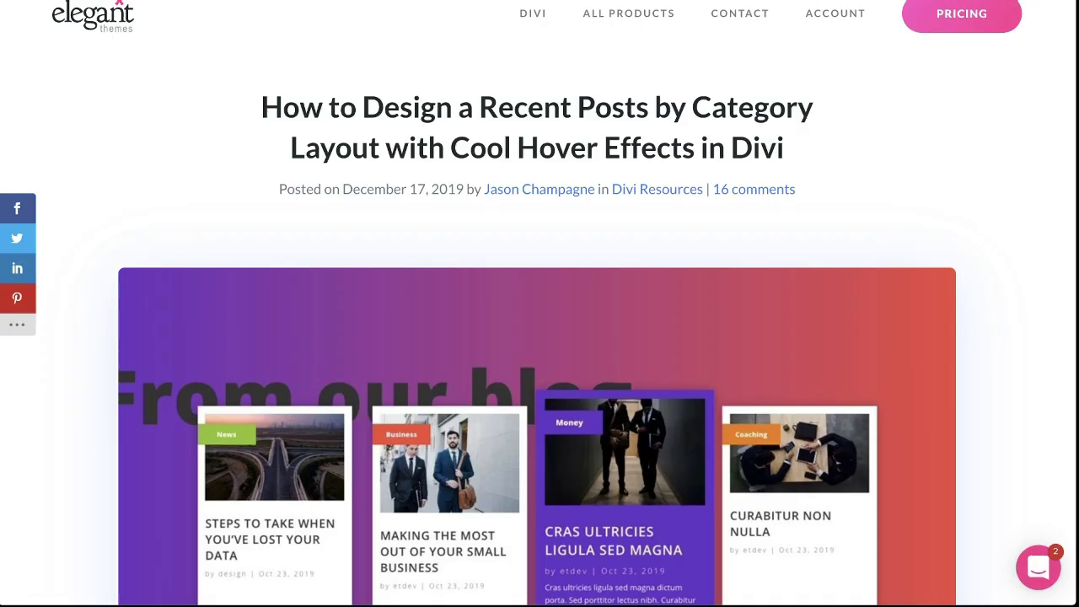
# In the Recent Posts by Category article, submit the e-mail address in the Download For Free form and download the layout zip.
pyautogui.click(365, 324)
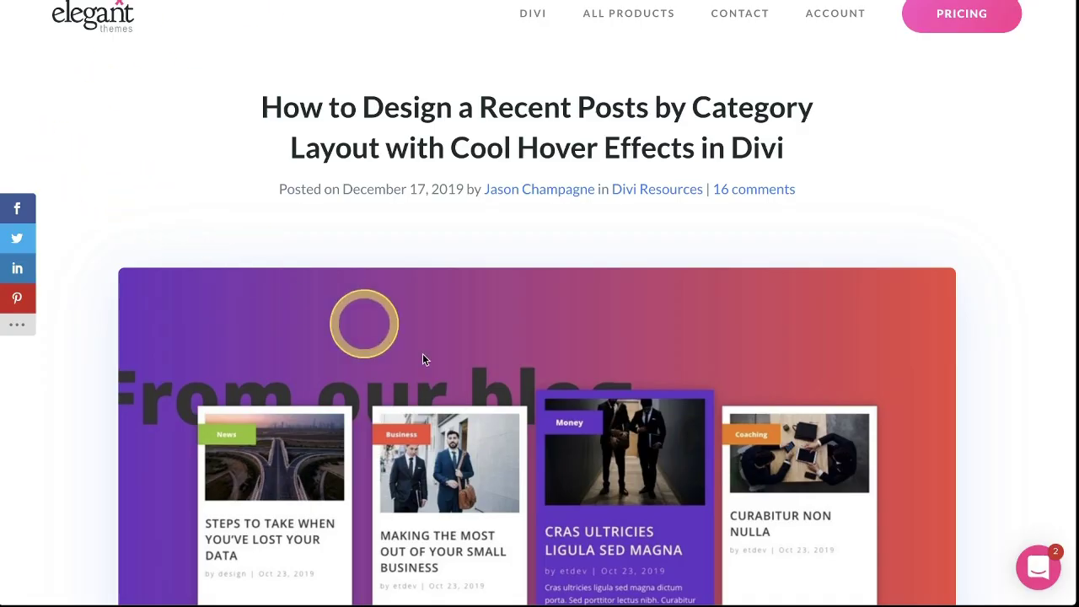
pyautogui.scroll(-1, 673, 405)
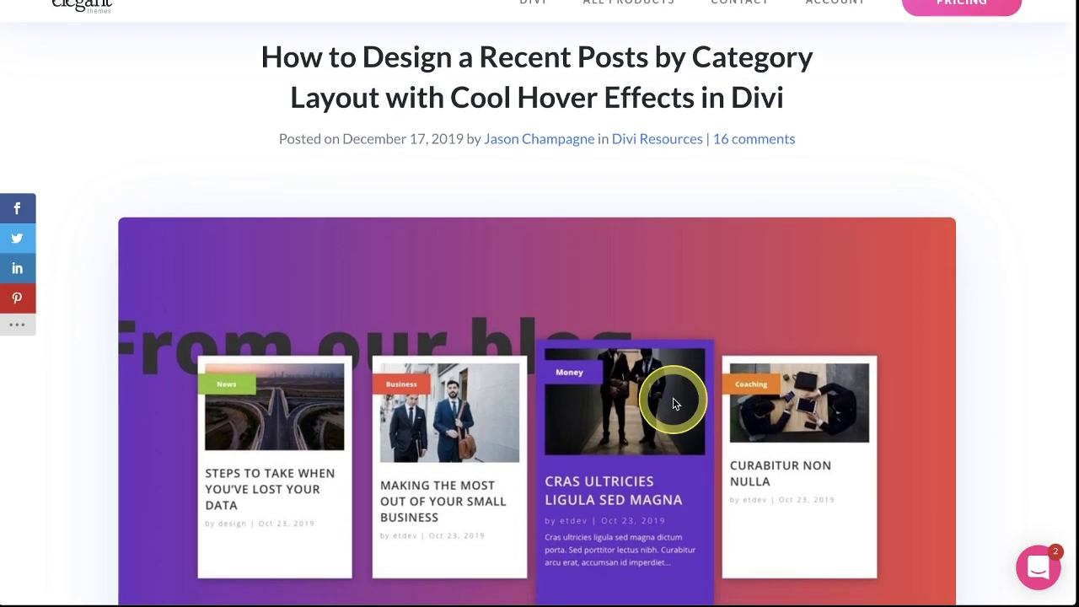
pyautogui.scroll(1, 673, 404)
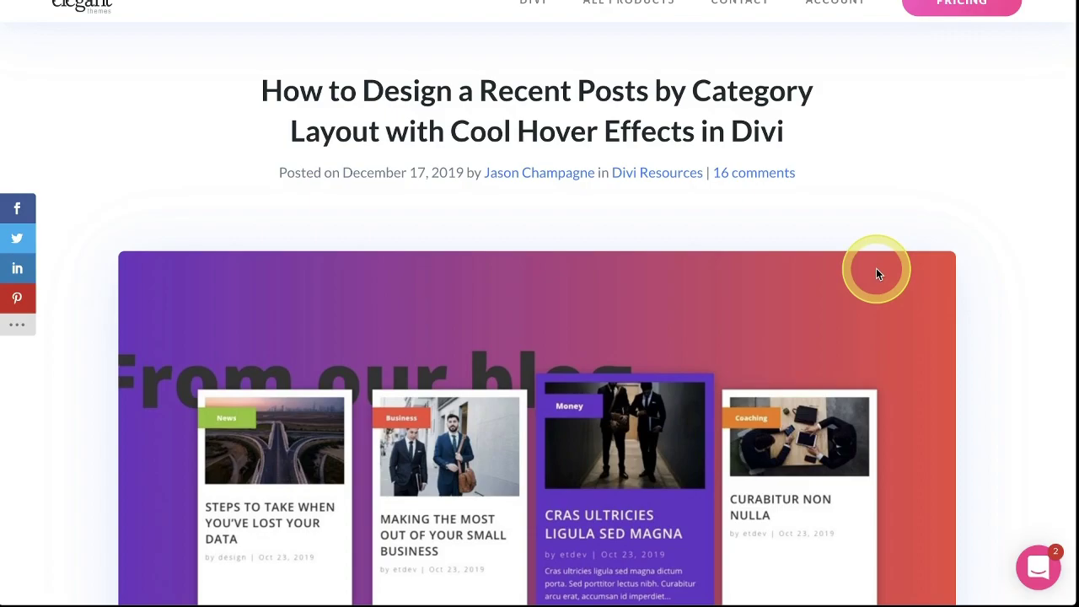
pyautogui.scroll(-7, 877, 273)
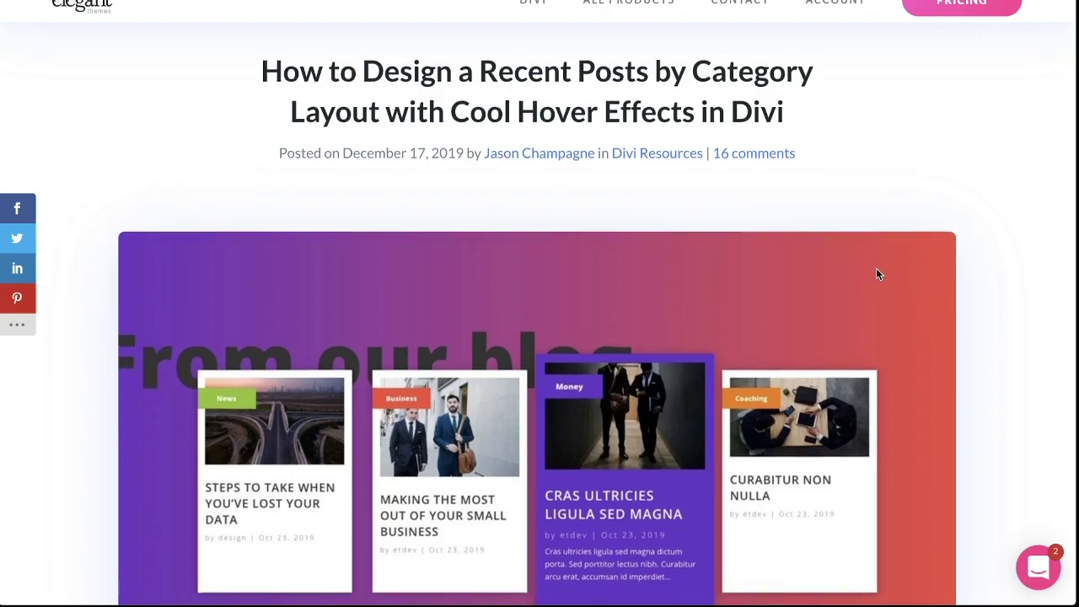
pyautogui.scroll(-8, 877, 273)
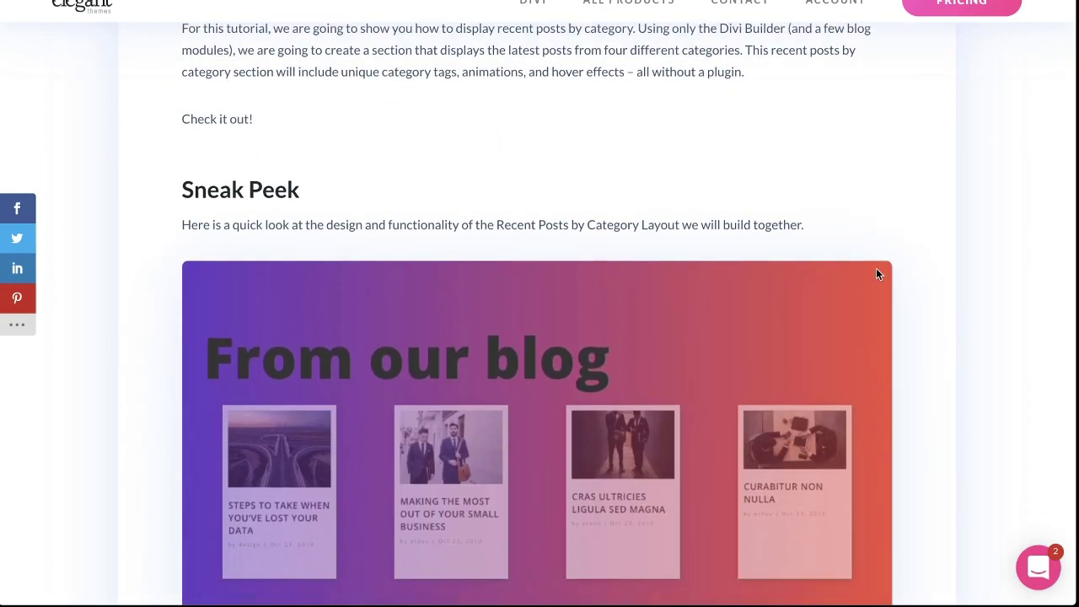
pyautogui.scroll(-8, 877, 273)
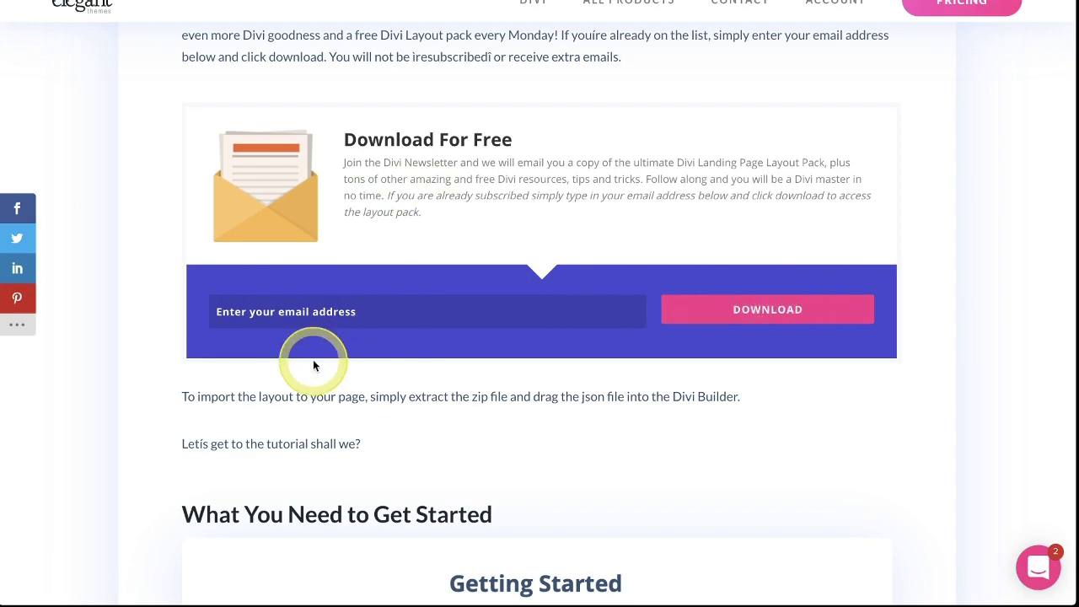
pyautogui.click(235, 314)
pyautogui.hotkey('ctrl', 'v')
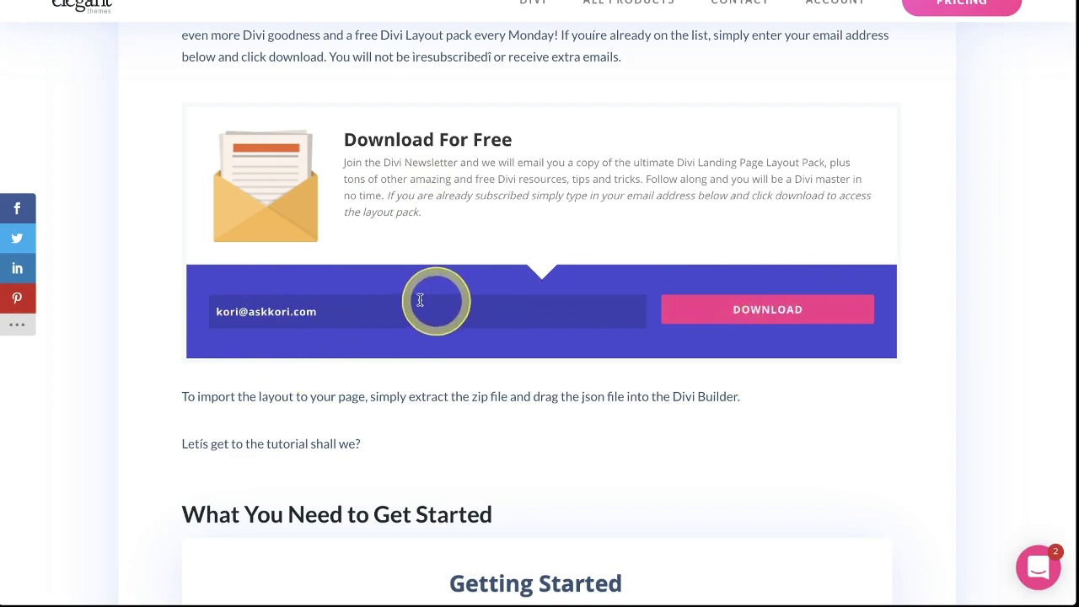
pyautogui.click(769, 311)
pyautogui.scroll(4, 382, 330)
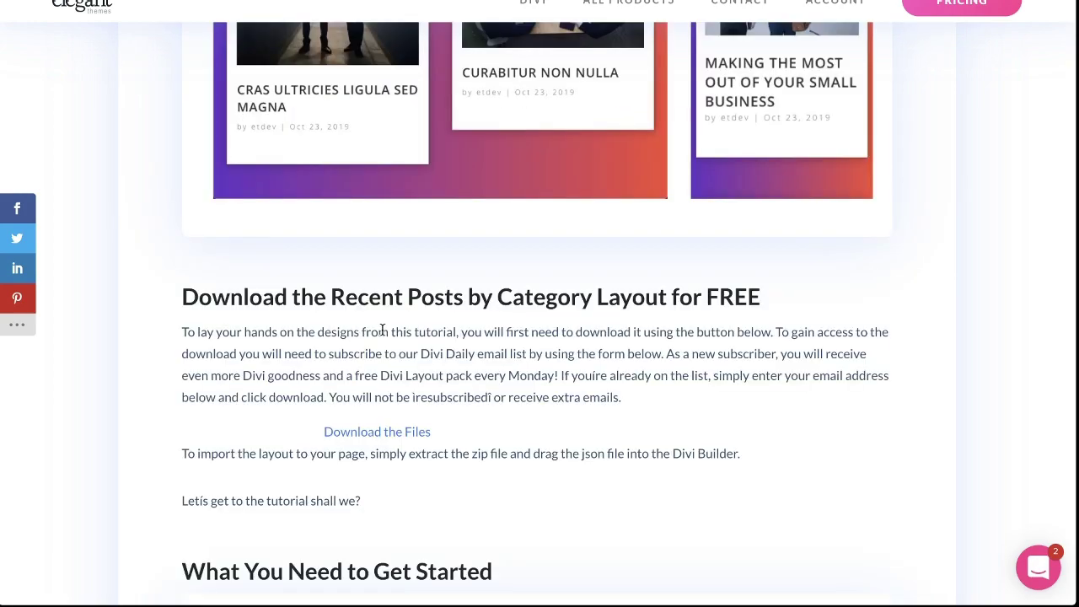
pyautogui.click(382, 436)
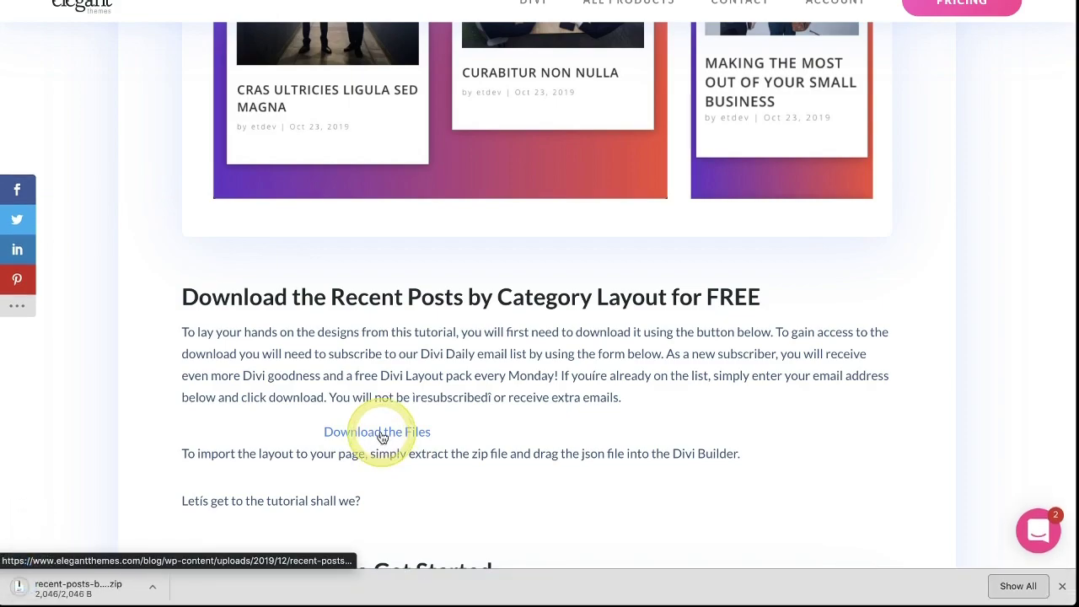
# Read the tutorial's Getting Started section, the four-column row instructions and the Blog Content options for the first blog module.
pyautogui.scroll(-1, 469, 436)
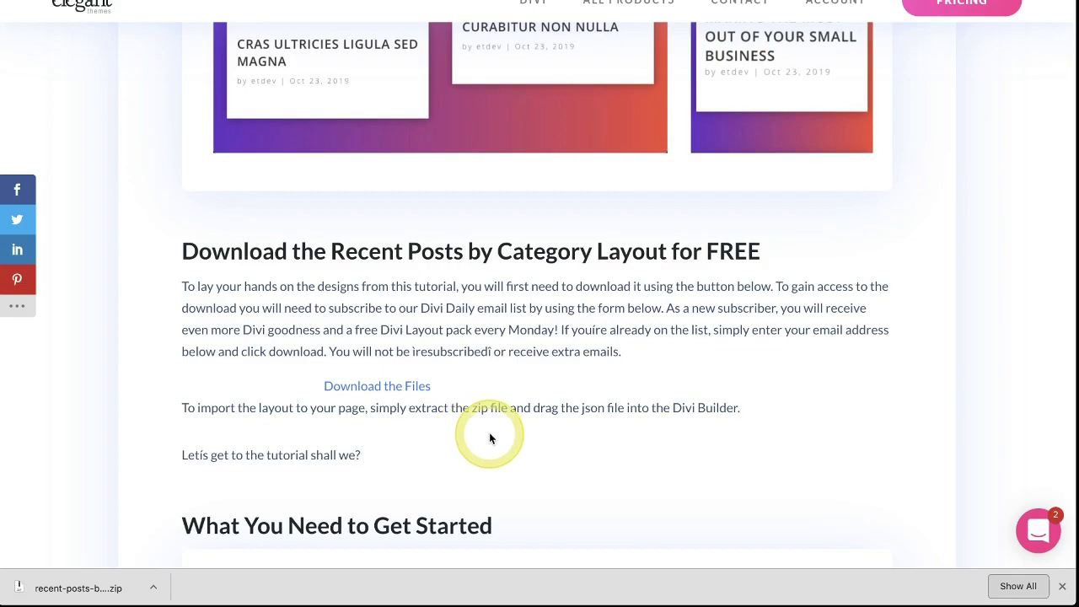
pyautogui.scroll(-4, 490, 438)
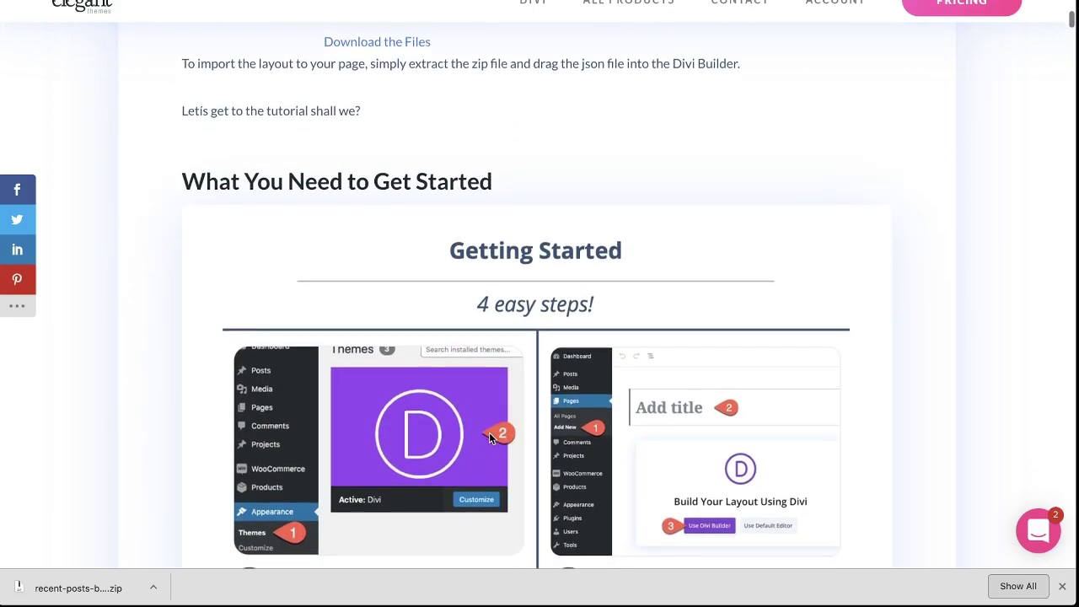
pyautogui.scroll(-6, 489, 432)
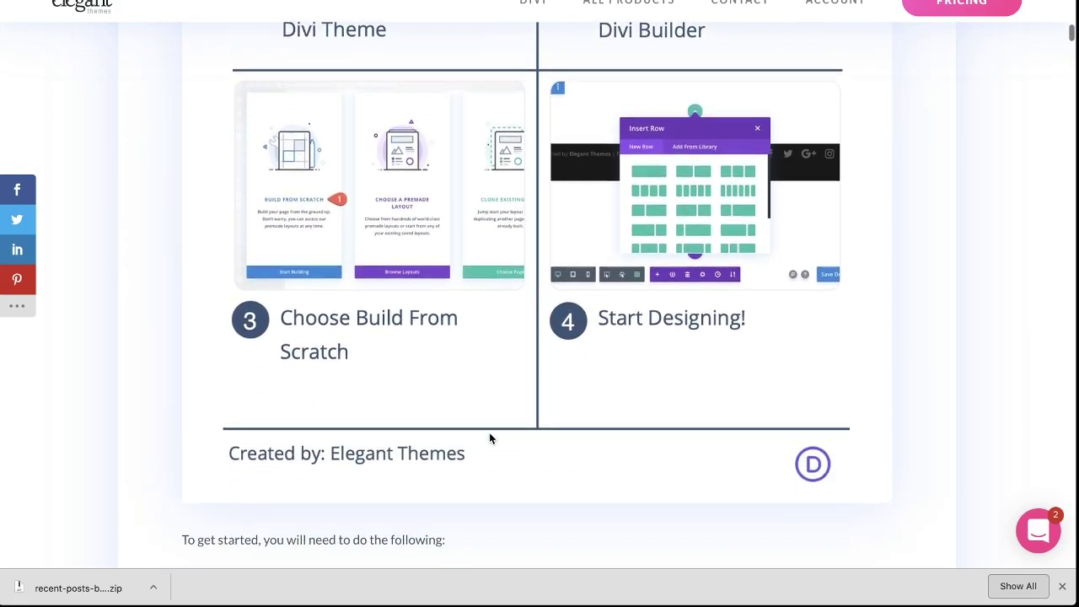
pyautogui.scroll(-9, 489, 437)
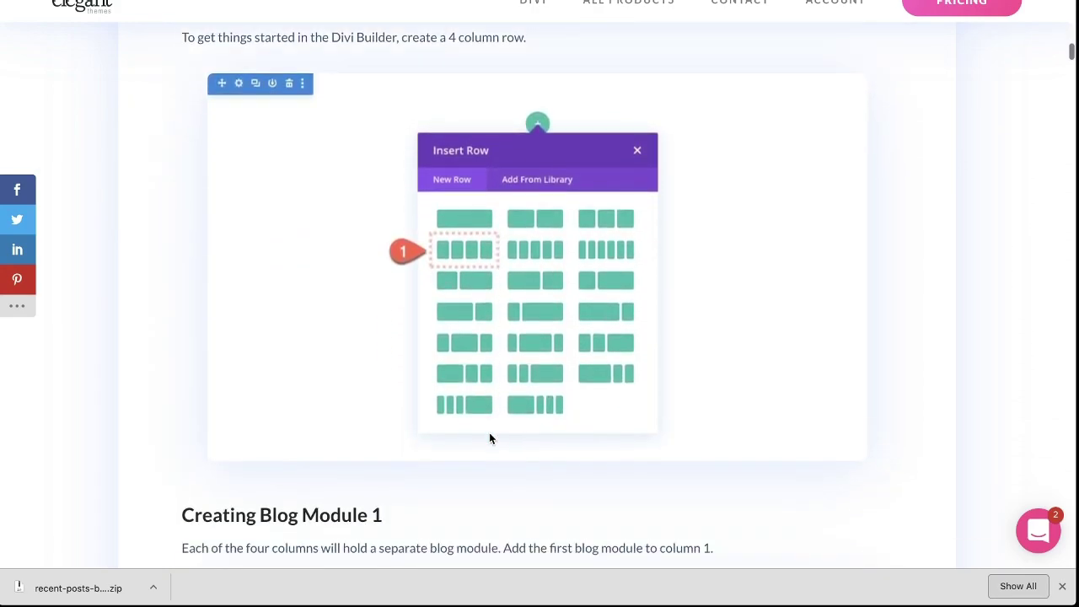
pyautogui.scroll(-7, 490, 437)
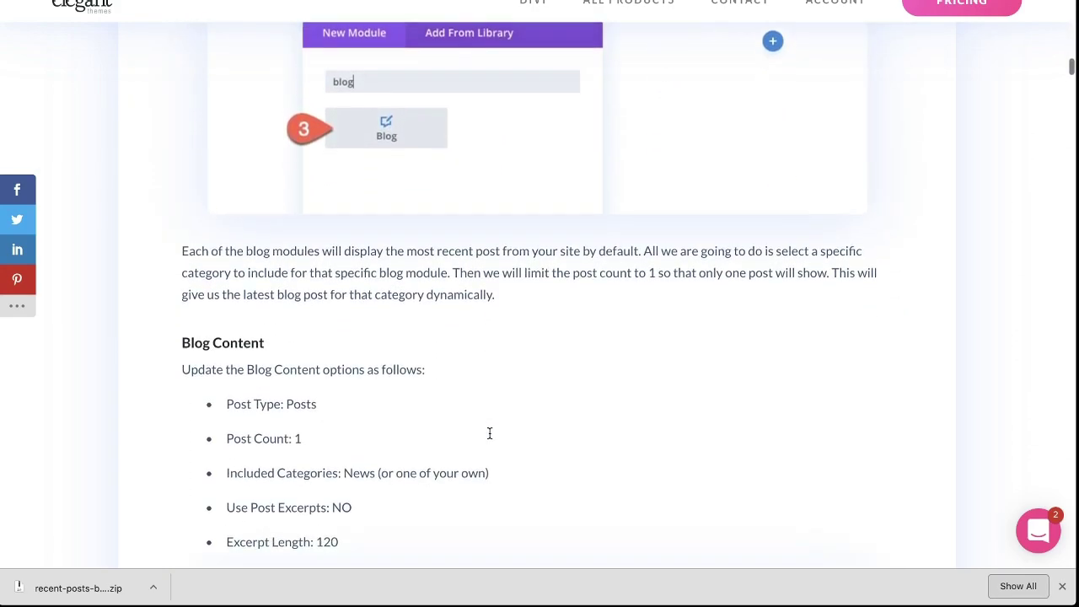
pyautogui.scroll(-4, 489, 434)
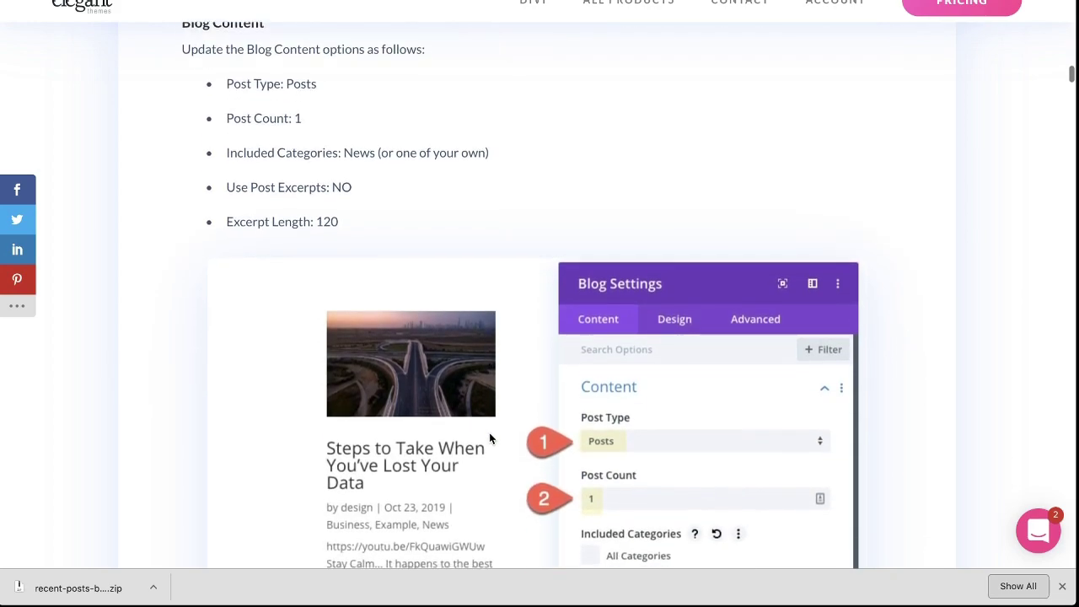
pyautogui.scroll(11, 490, 438)
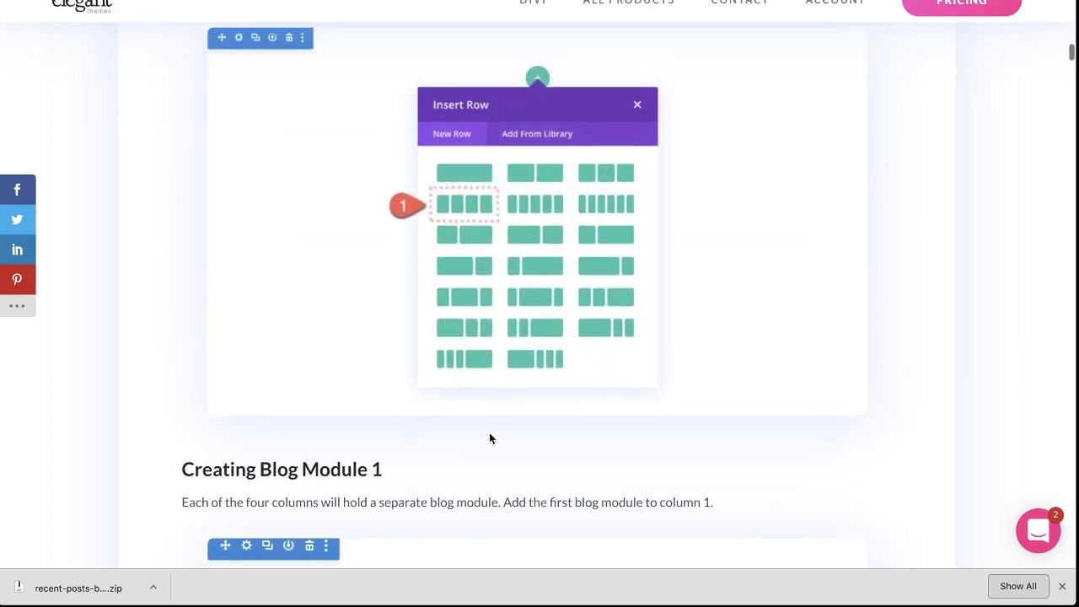
pyautogui.scroll(1, 489, 436)
# Return to the body layout and import "recent posts by category Divi layout.json" through Portability, keeping the existing content.
pyautogui.click(183, 537)
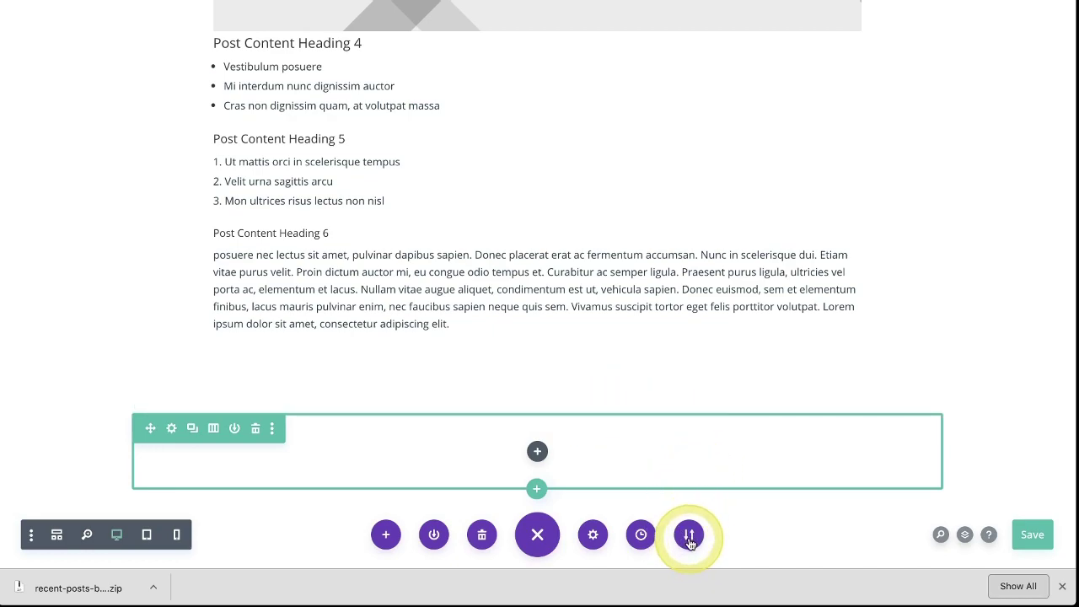
pyautogui.click(537, 534)
pyautogui.click(533, 535)
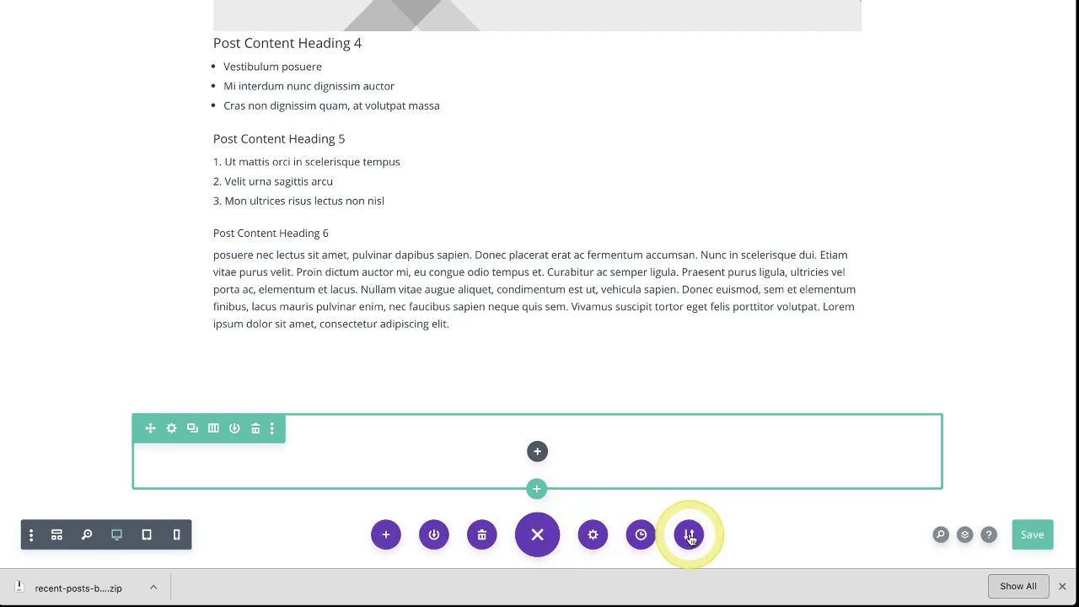
pyautogui.click(691, 536)
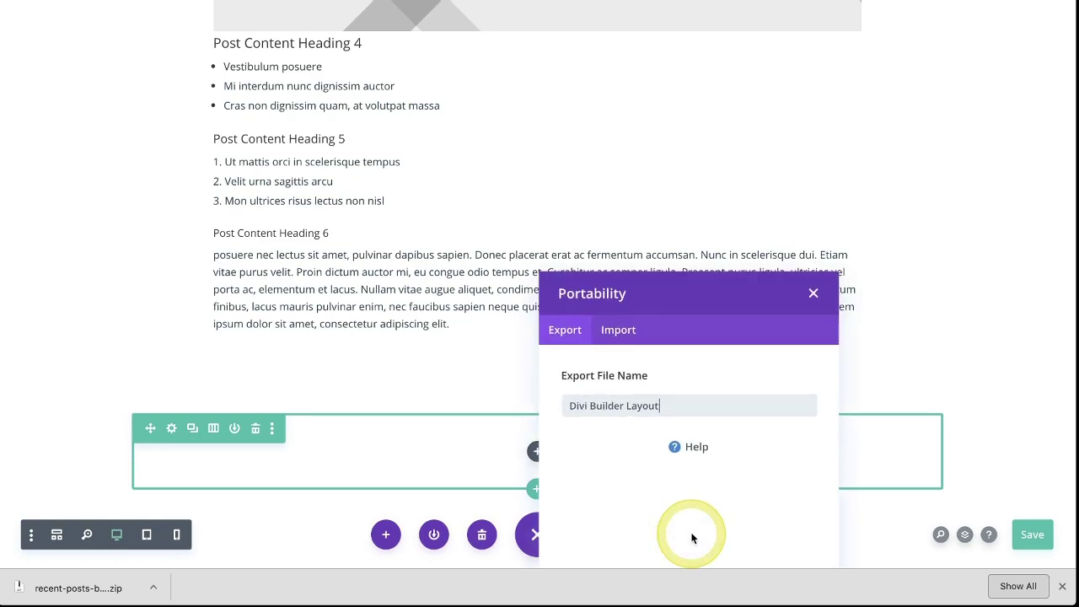
pyautogui.click(618, 331)
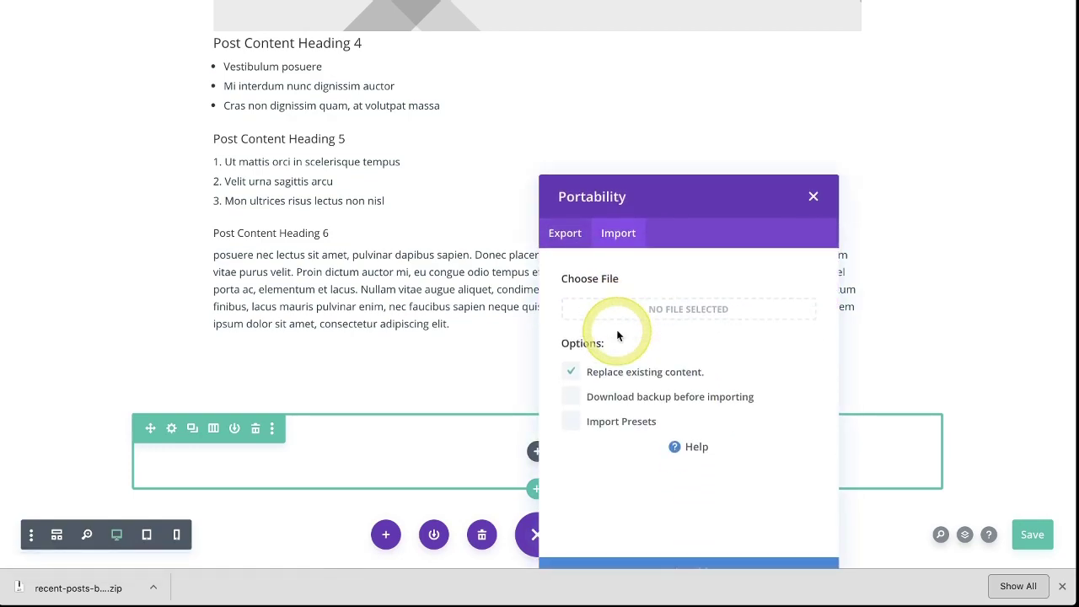
pyautogui.click(681, 312)
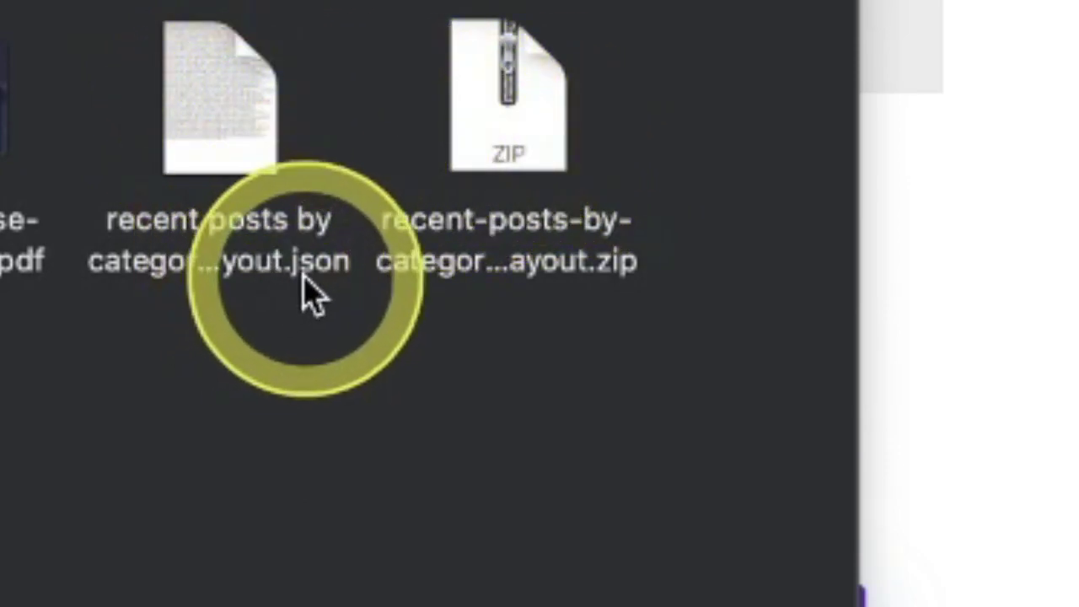
pyautogui.click(224, 102)
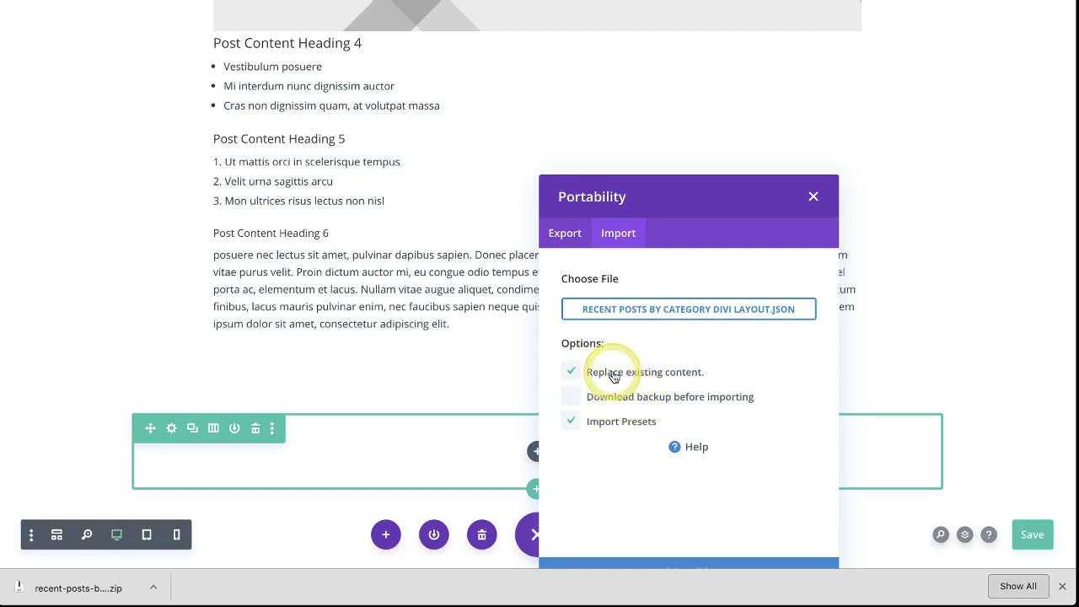
pyautogui.click(696, 563)
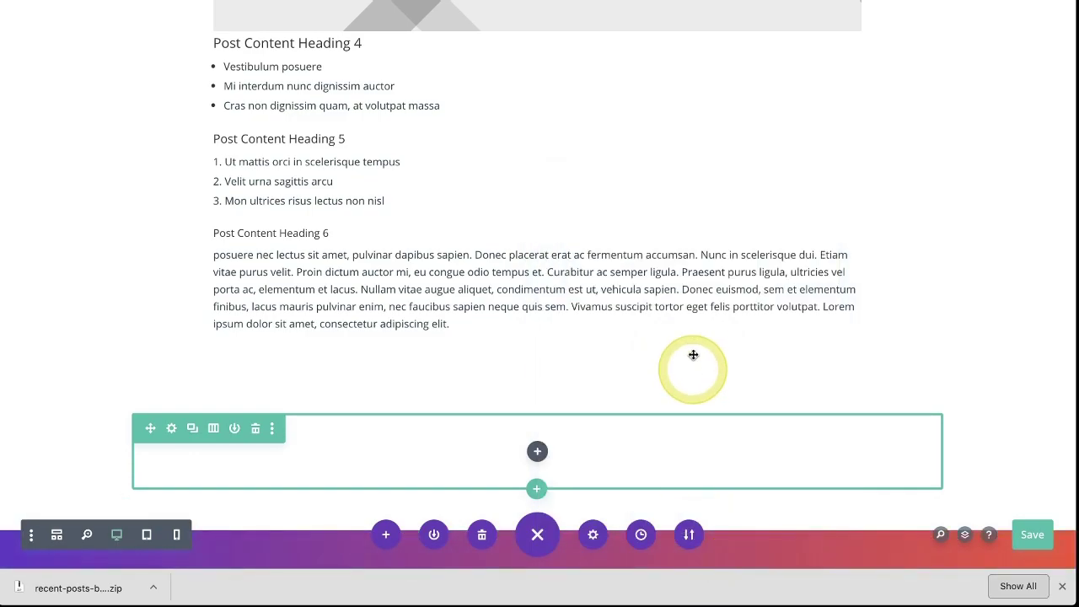
# Examine the four category cards in the imported "From our blog" section and compare them with the article's preview images.
pyautogui.scroll(-5, 678, 372)
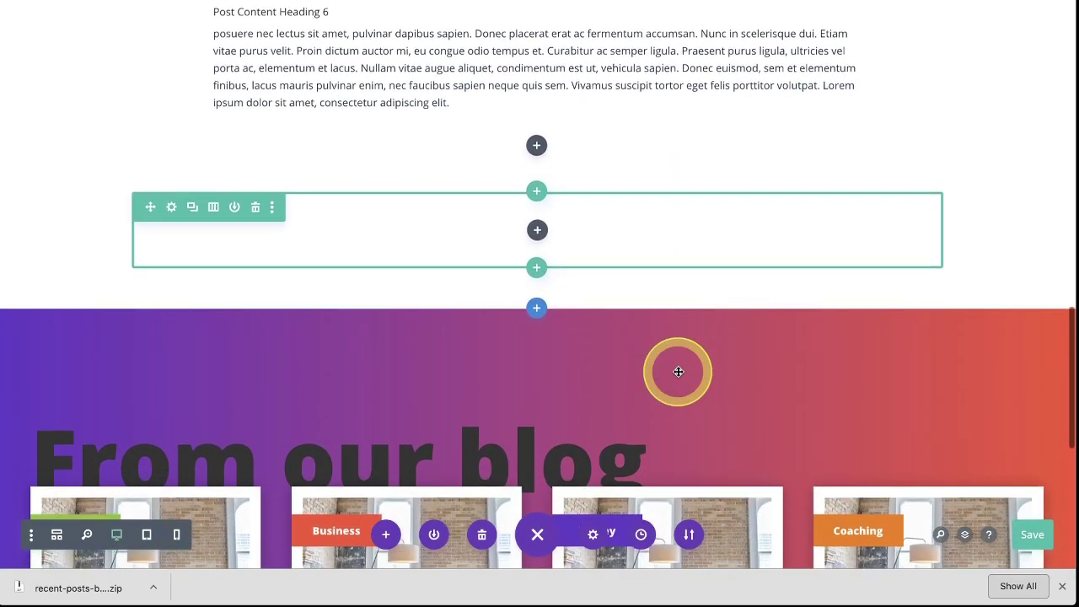
pyautogui.scroll(-5, 678, 372)
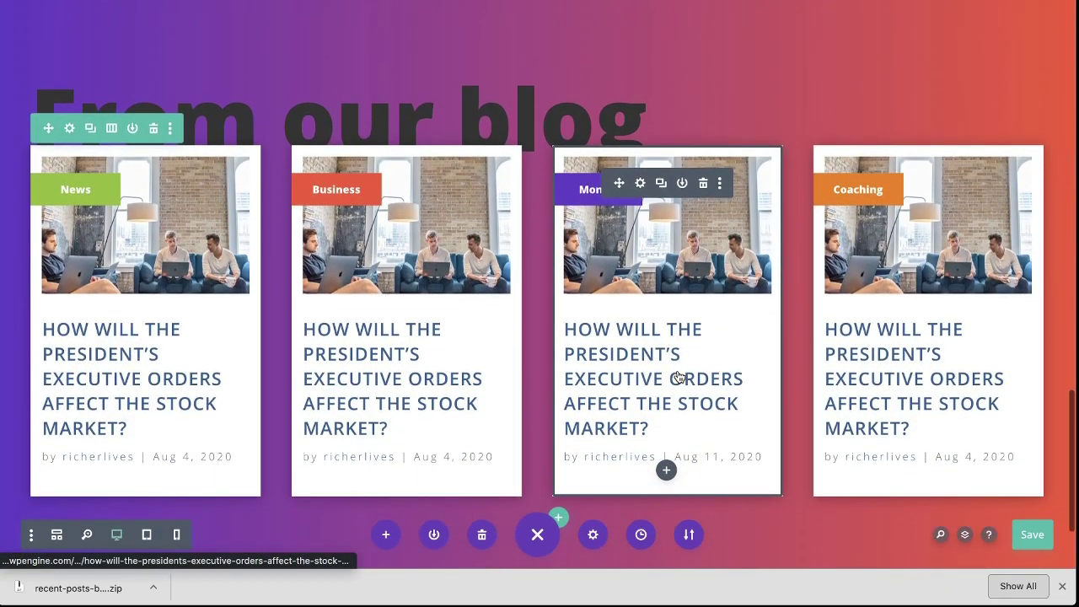
pyautogui.scroll(-1, 680, 376)
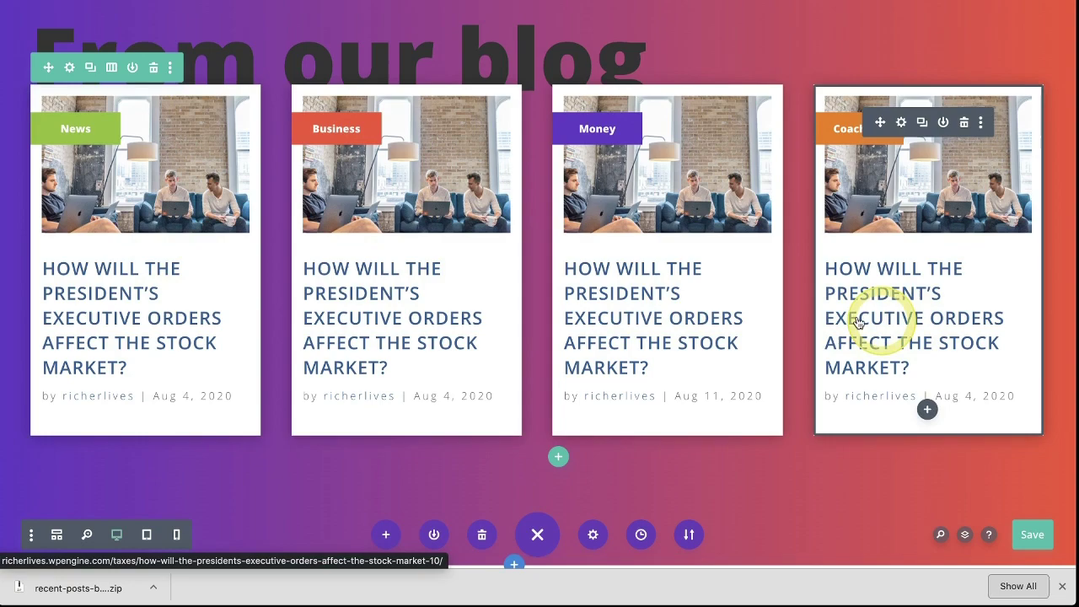
pyautogui.scroll(-2, 286, 391)
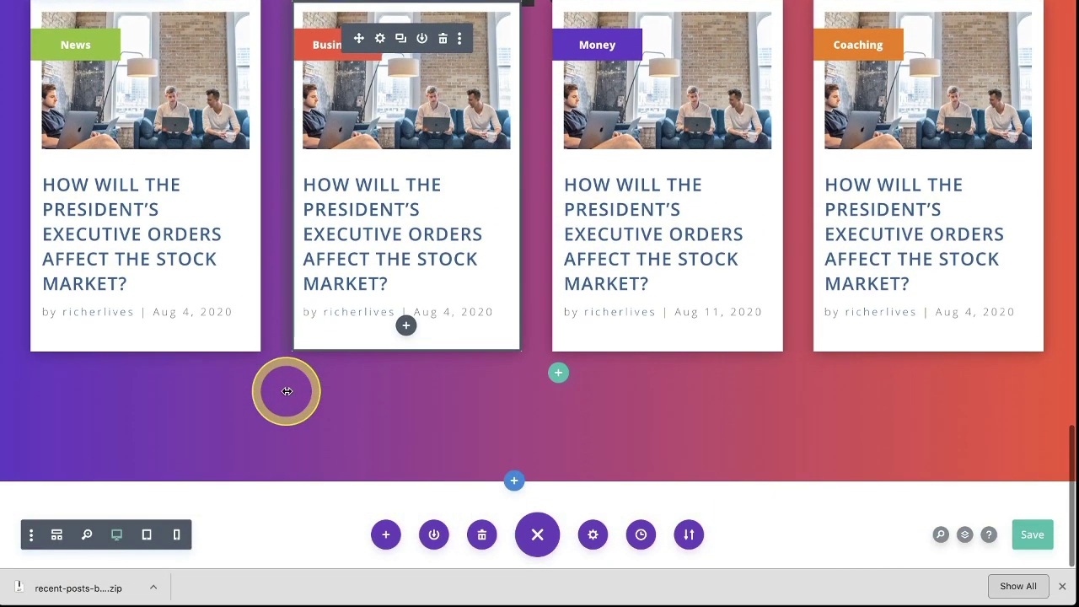
pyautogui.scroll(5, 287, 391)
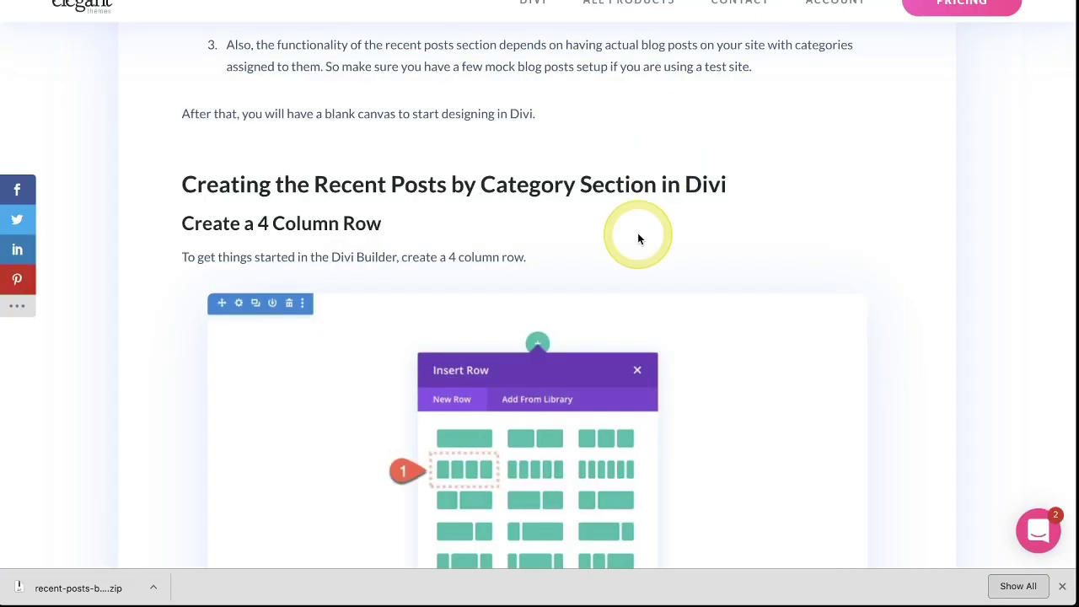
pyautogui.scroll(20, 638, 238)
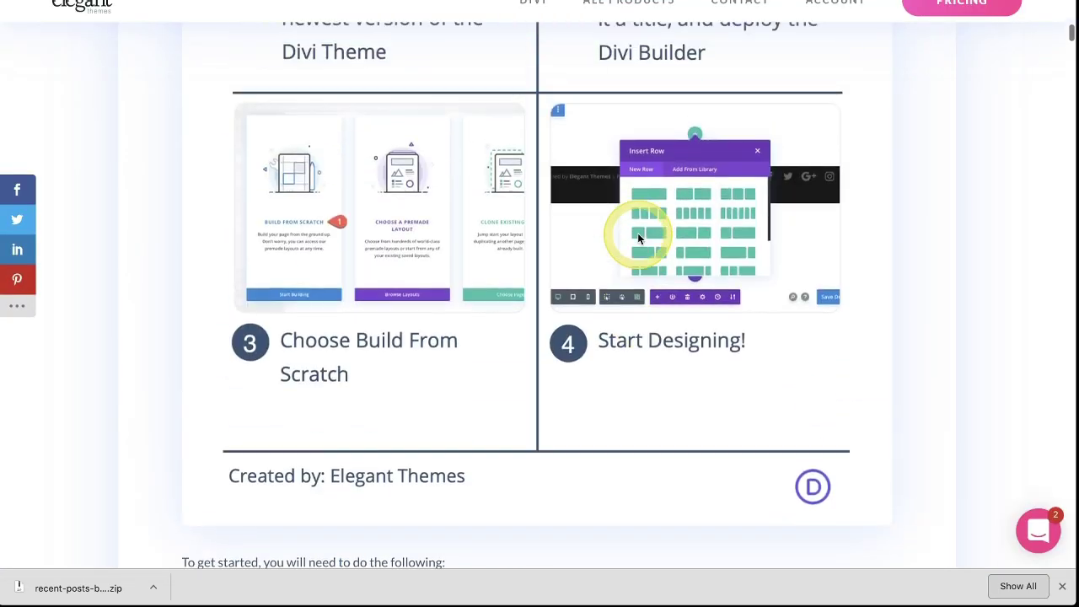
pyautogui.scroll(10, 637, 236)
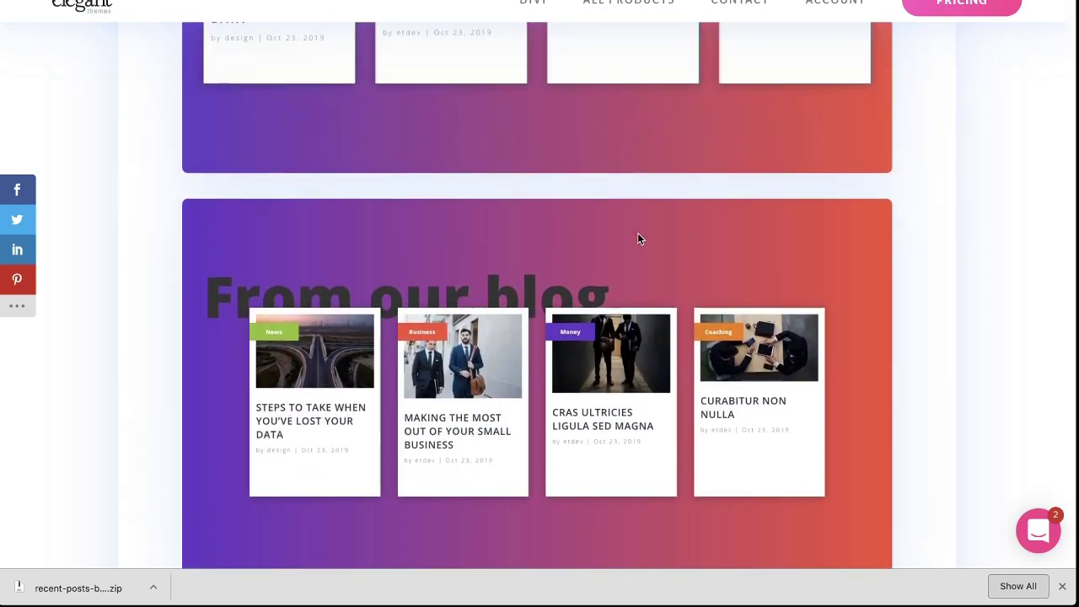
pyautogui.scroll(-5, 867, 433)
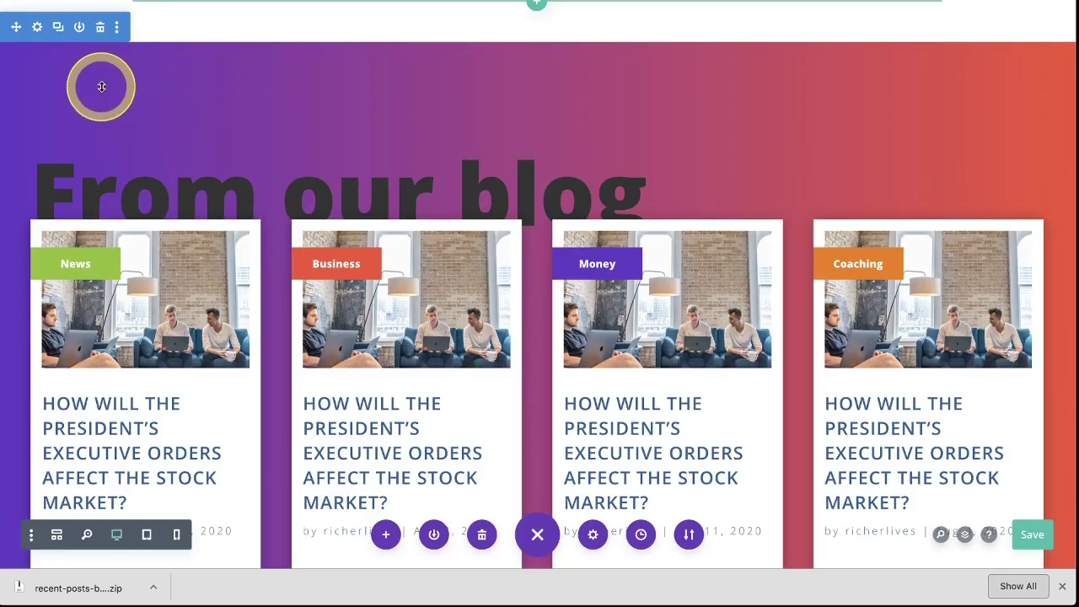
# Remove the background gradient from the "From our blog" section, save its settings, and delete the row holding the heading.
pyautogui.click(38, 27)
pyautogui.click(558, 168)
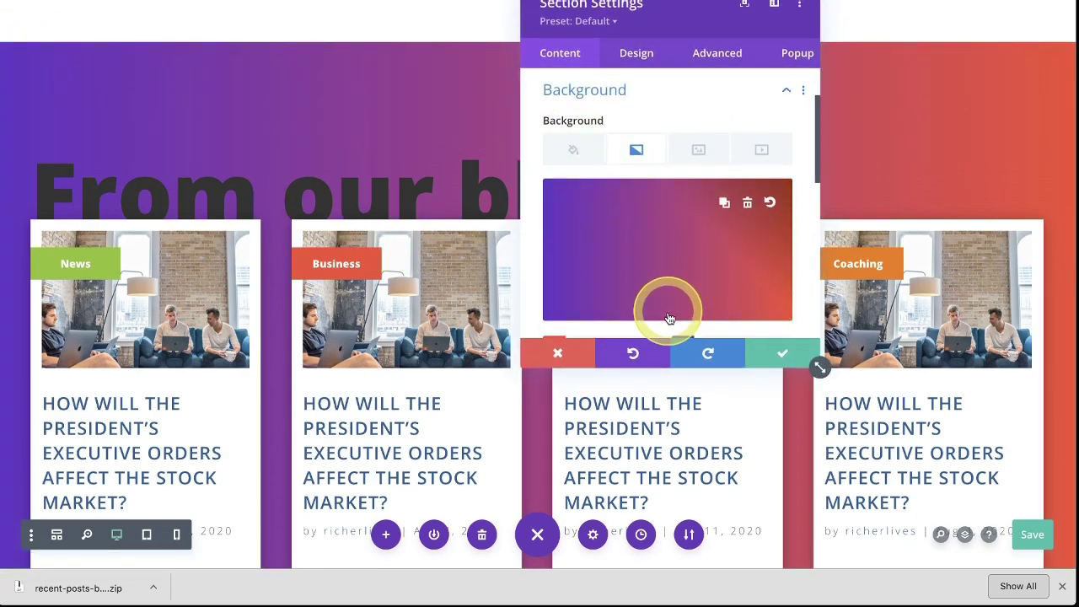
pyautogui.click(748, 201)
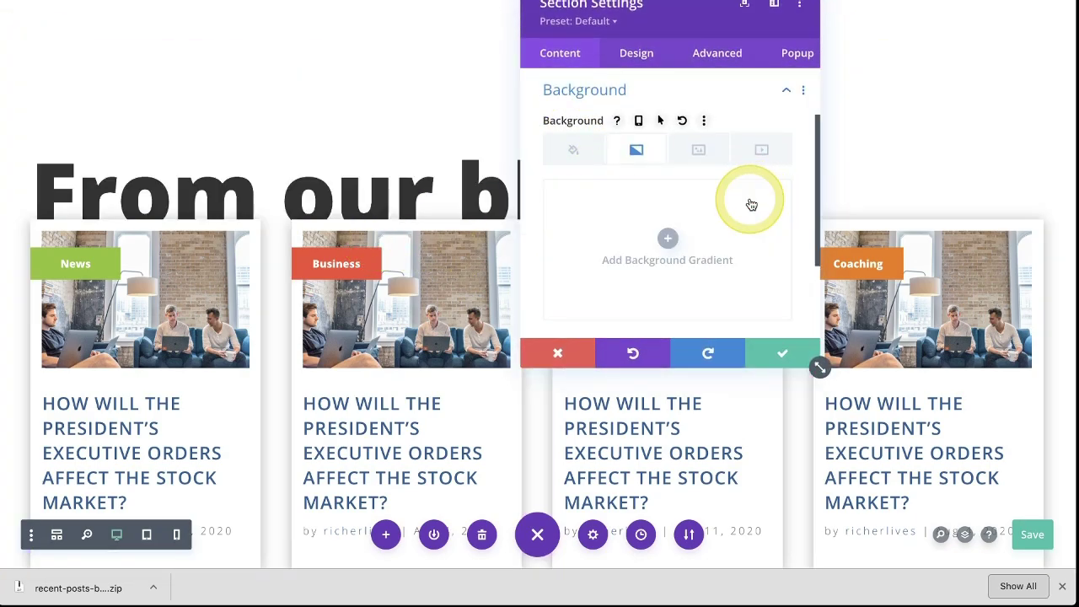
pyautogui.click(781, 352)
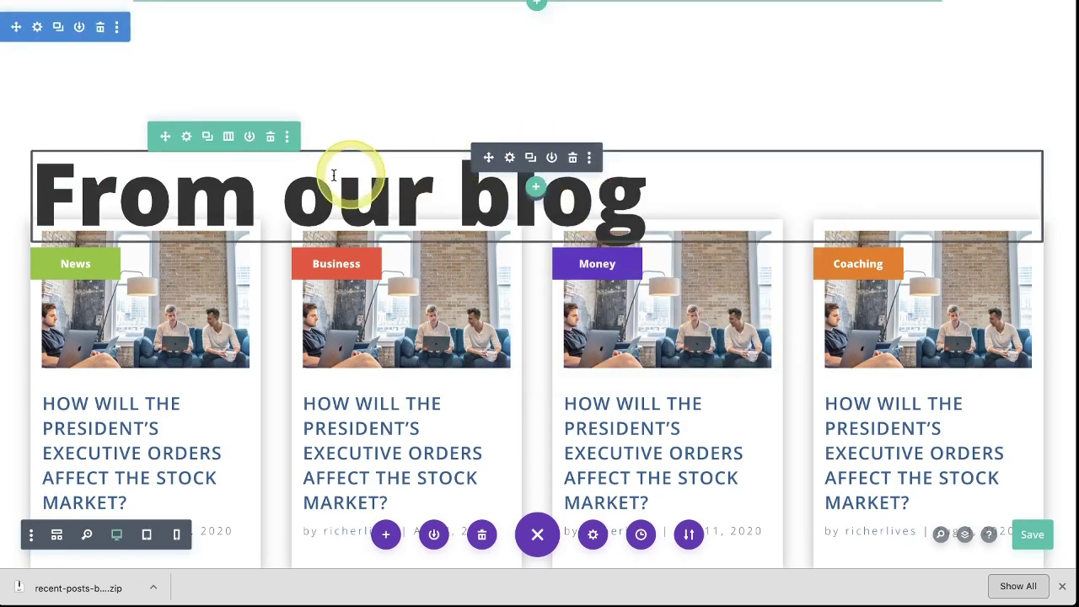
pyautogui.click(269, 137)
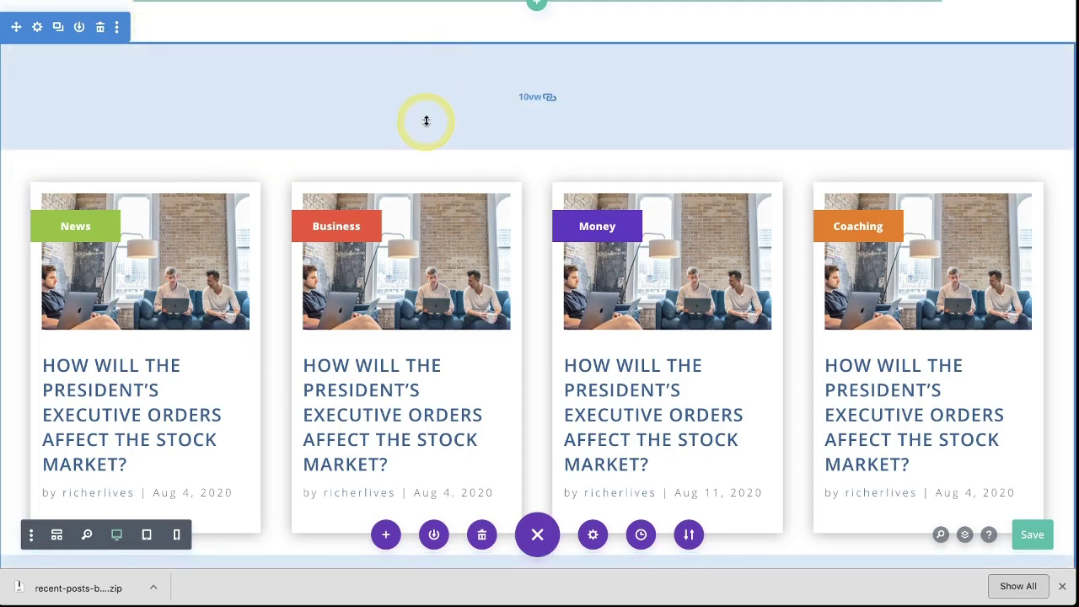
# Reduce the linked vertical padding of the category cards section to 4vw and save the layout.
pyautogui.moveTo(427, 120); pyautogui.dragTo(431, 85)
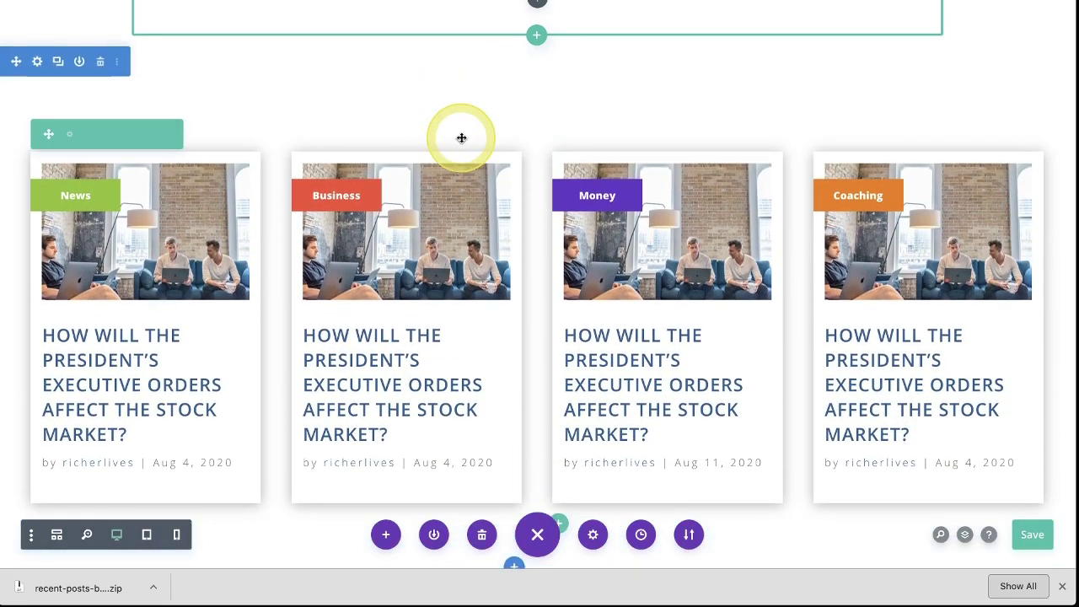
pyautogui.scroll(3, 460, 138)
pyautogui.click(255, 118)
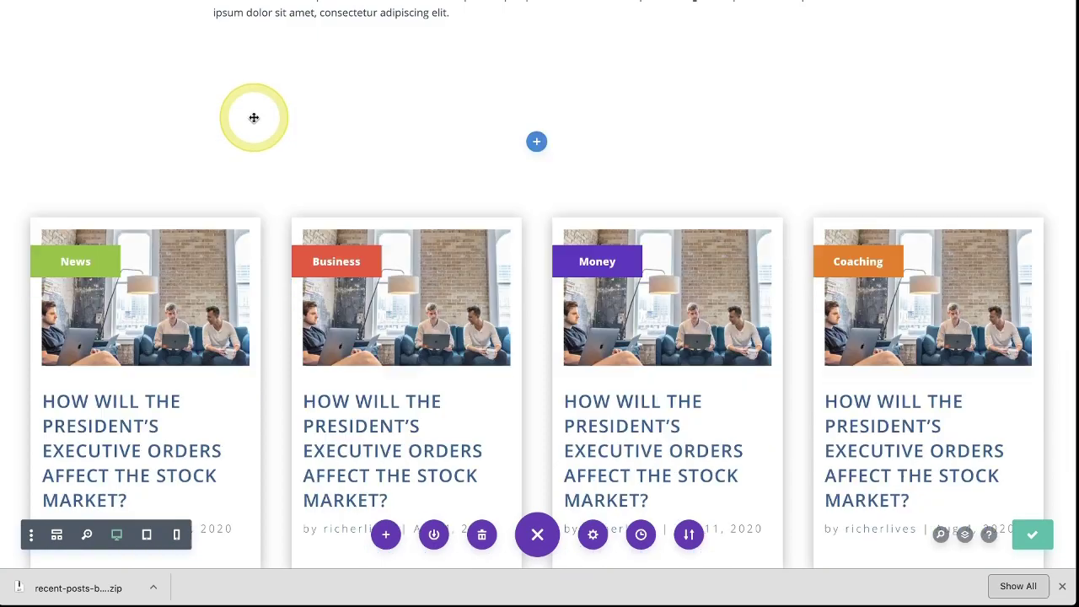
pyautogui.scroll(-1, 508, 240)
pyautogui.scroll(-3, 508, 240)
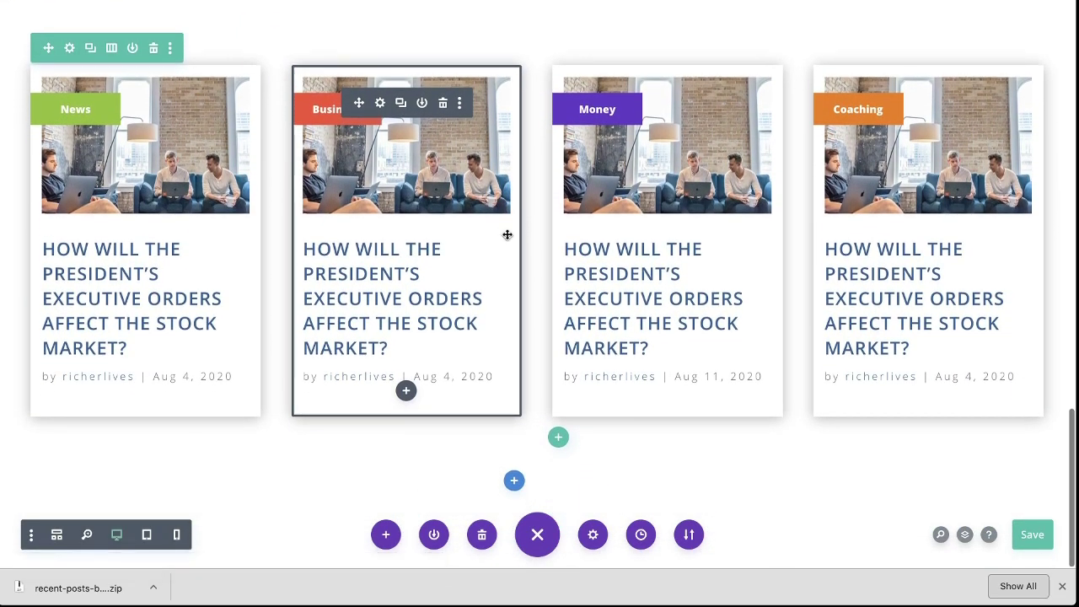
pyautogui.scroll(3, 507, 238)
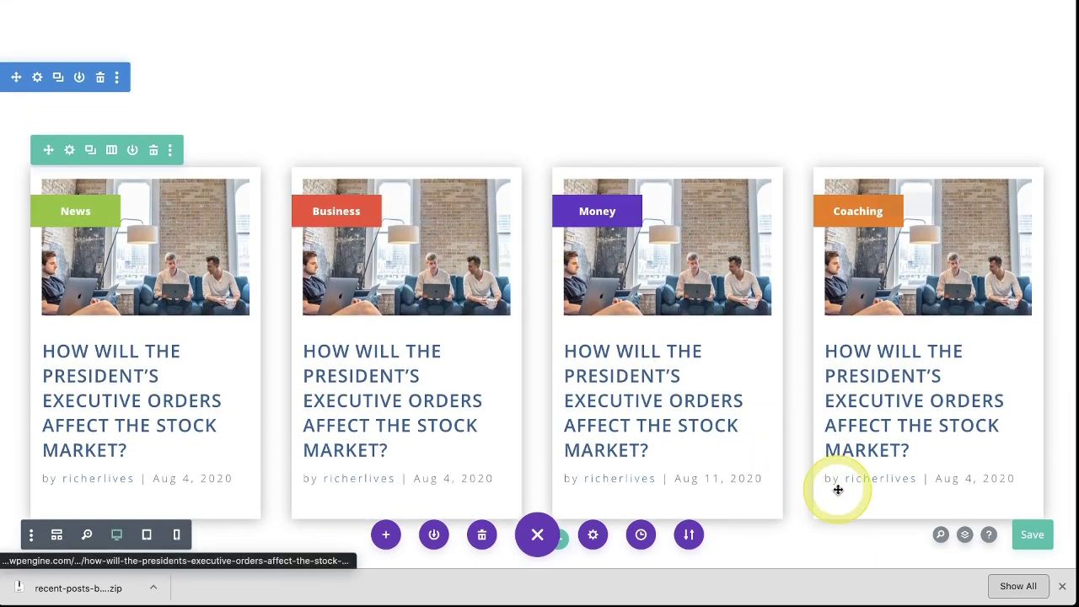
pyautogui.click(1023, 536)
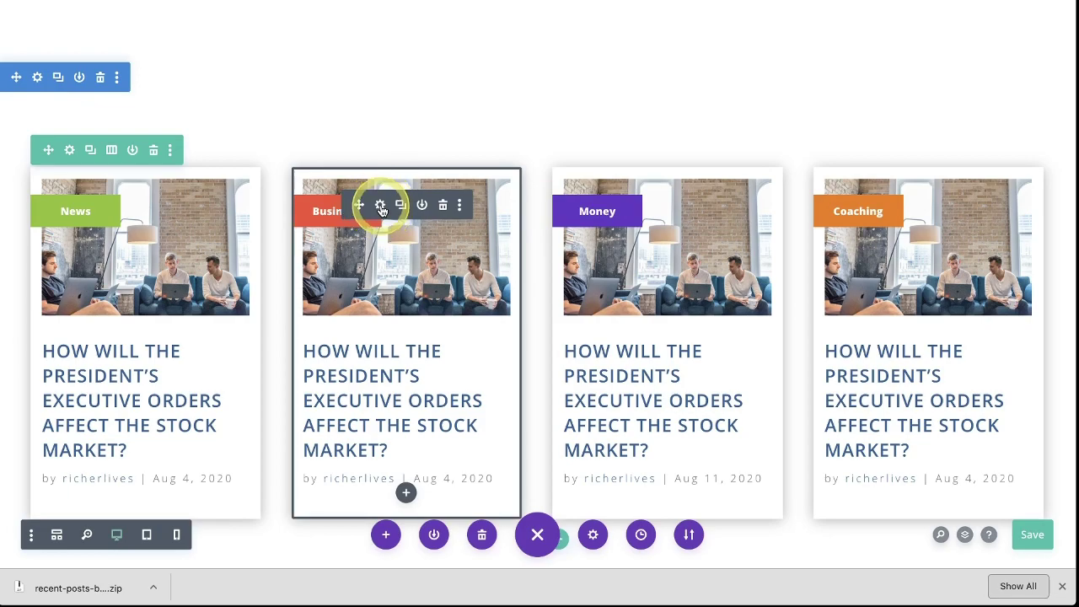
# Turn off Show Author in the Business card's blog module and save the module settings.
pyautogui.click(381, 206)
pyautogui.scroll(-10, 679, 197)
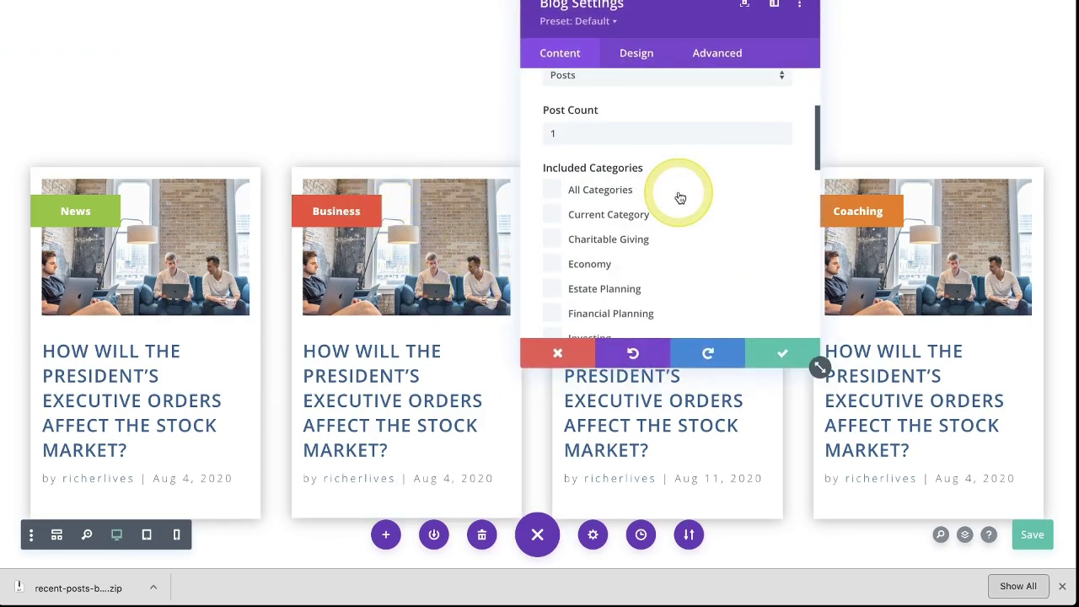
pyautogui.scroll(-5, 681, 197)
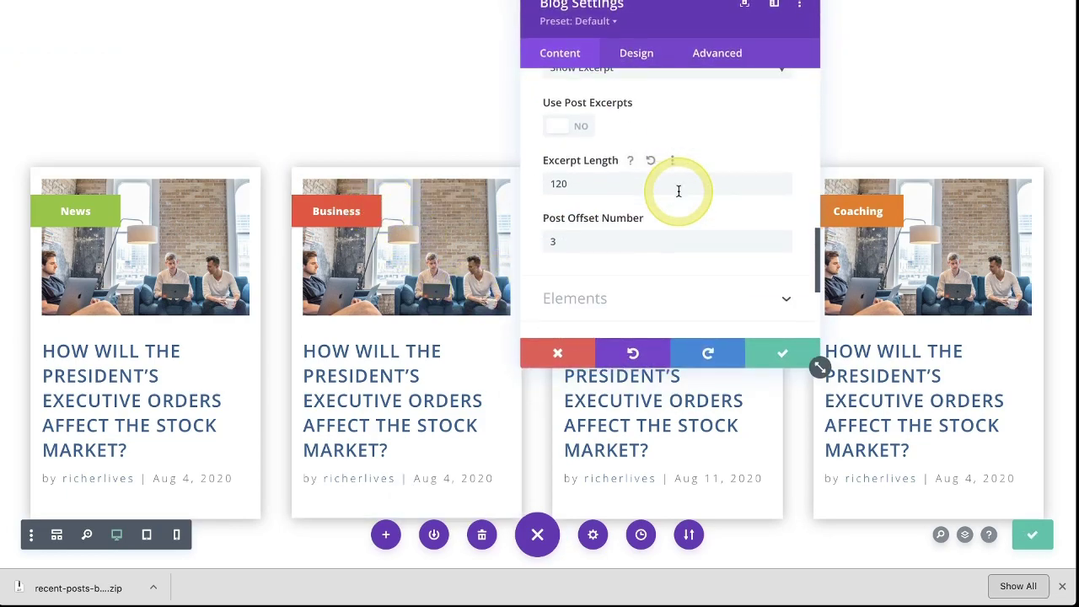
pyautogui.click(664, 187)
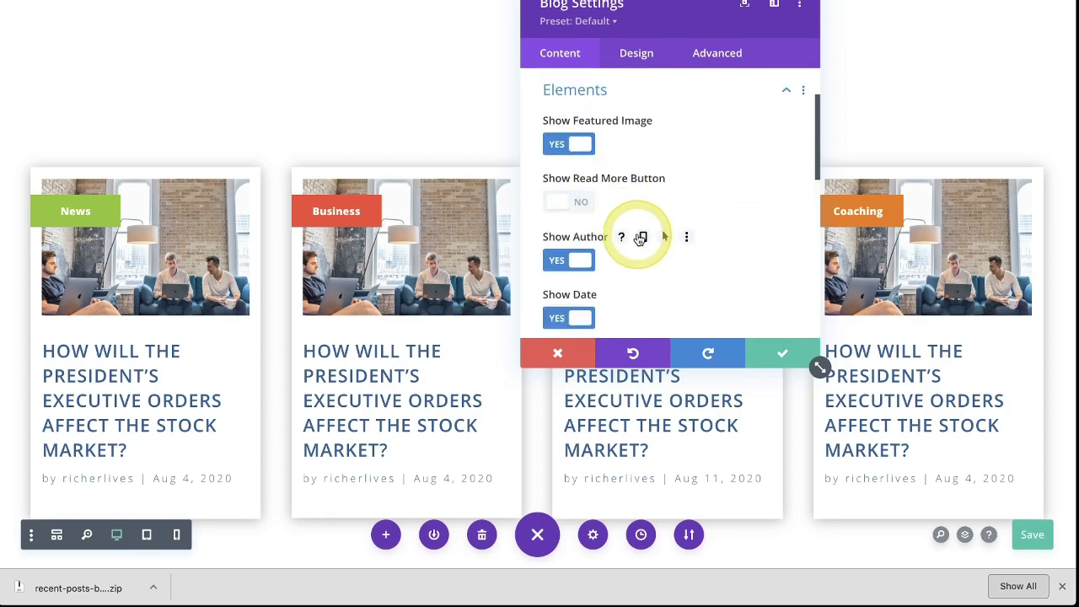
pyautogui.scroll(-1, 637, 238)
pyautogui.click(580, 229)
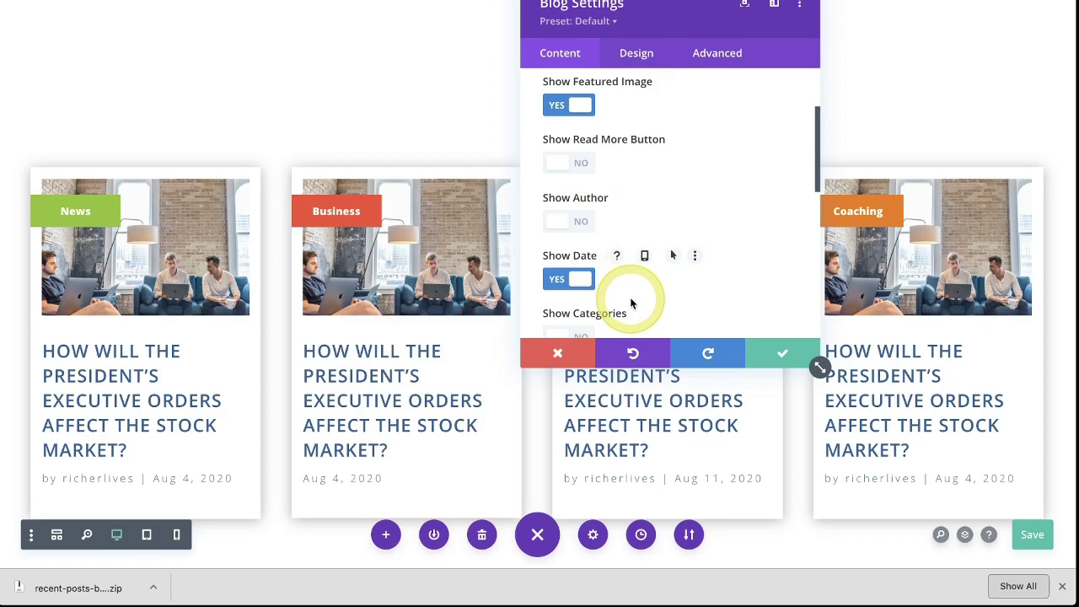
pyautogui.click(770, 352)
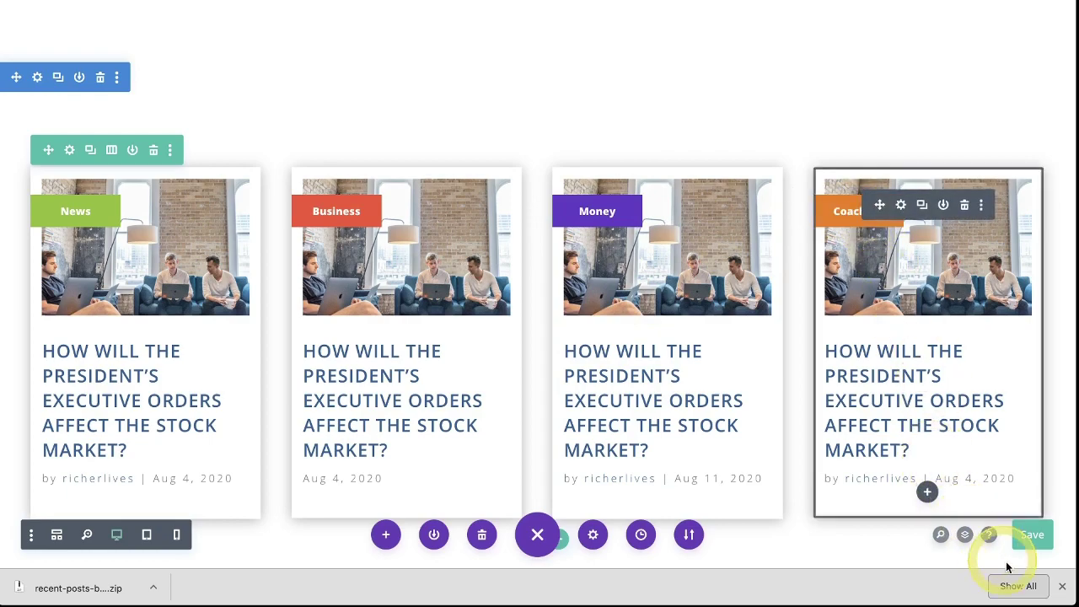
# Save the All Posts body layout, close its editor, and save the Theme Builder changes.
pyautogui.click(1033, 546)
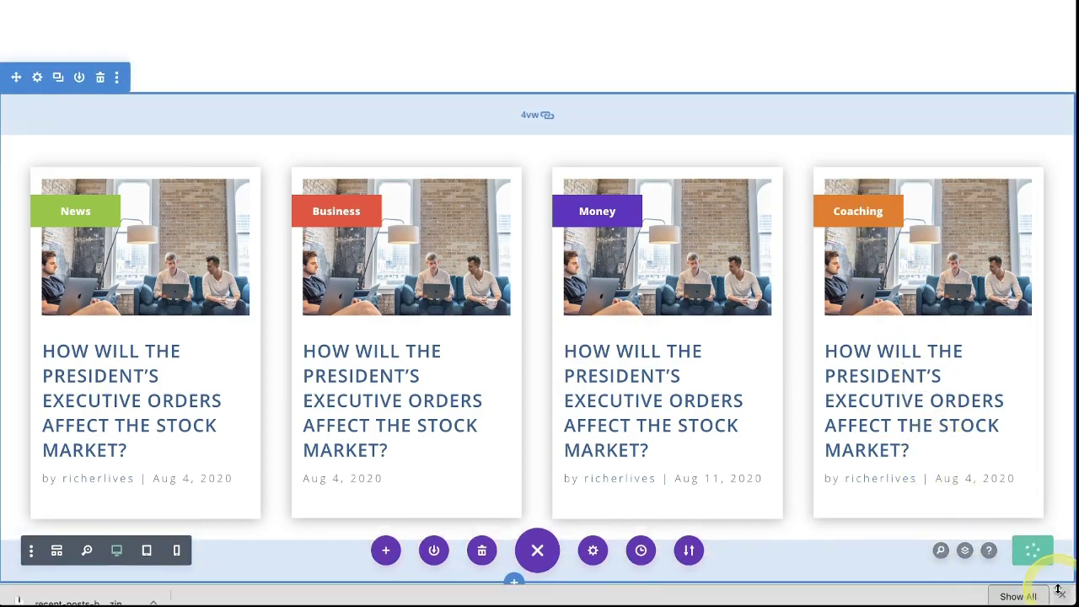
pyautogui.click(1062, 586)
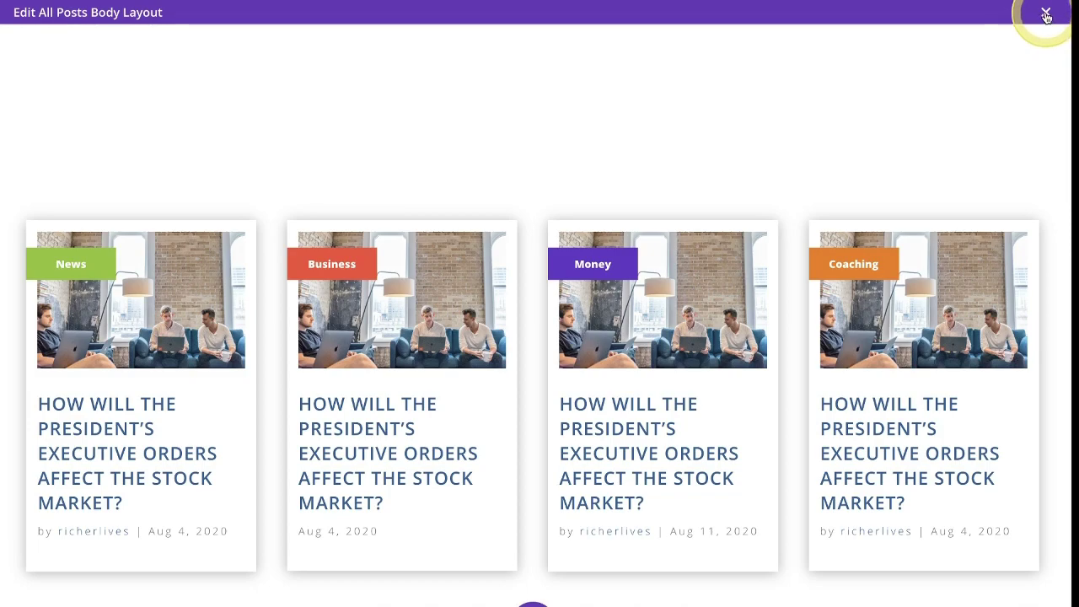
pyautogui.click(1046, 15)
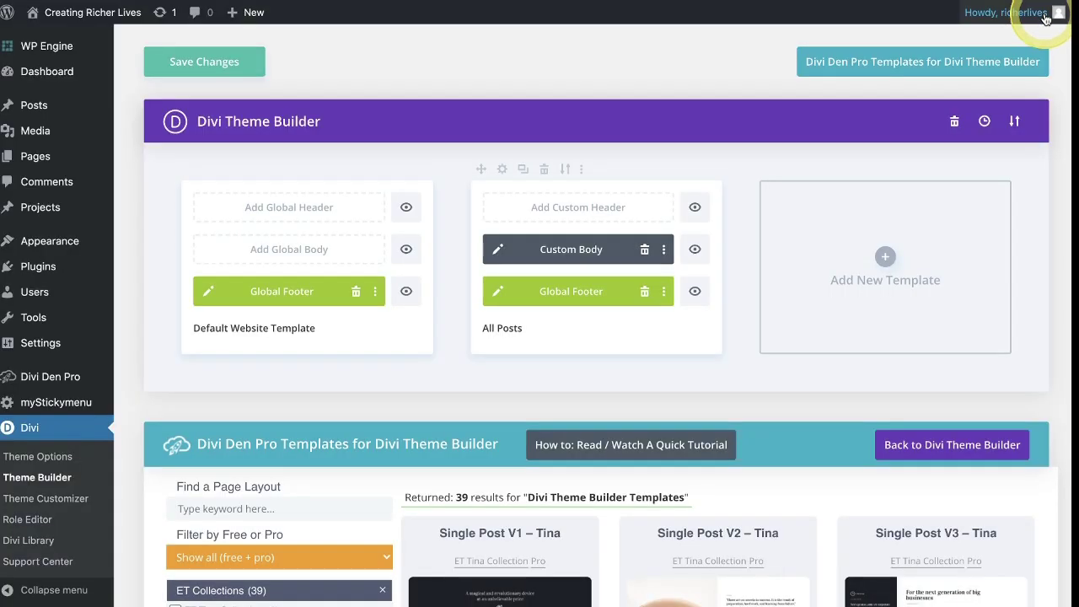
pyautogui.click(211, 69)
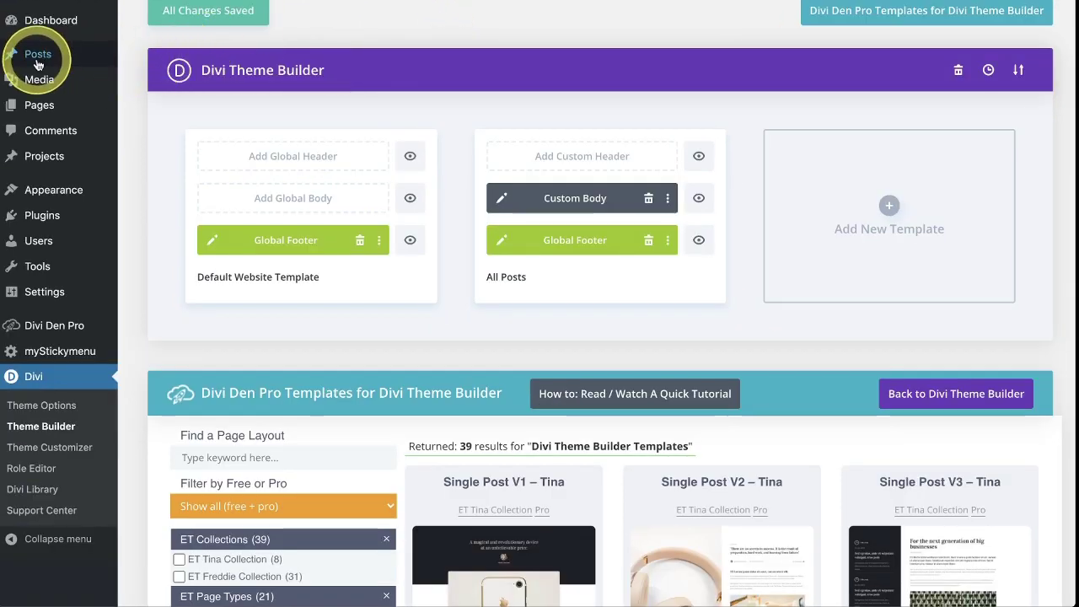
# View the first post in the all-posts list on the live site and examine its content and the category cards below it.
pyautogui.moveTo(38, 54)
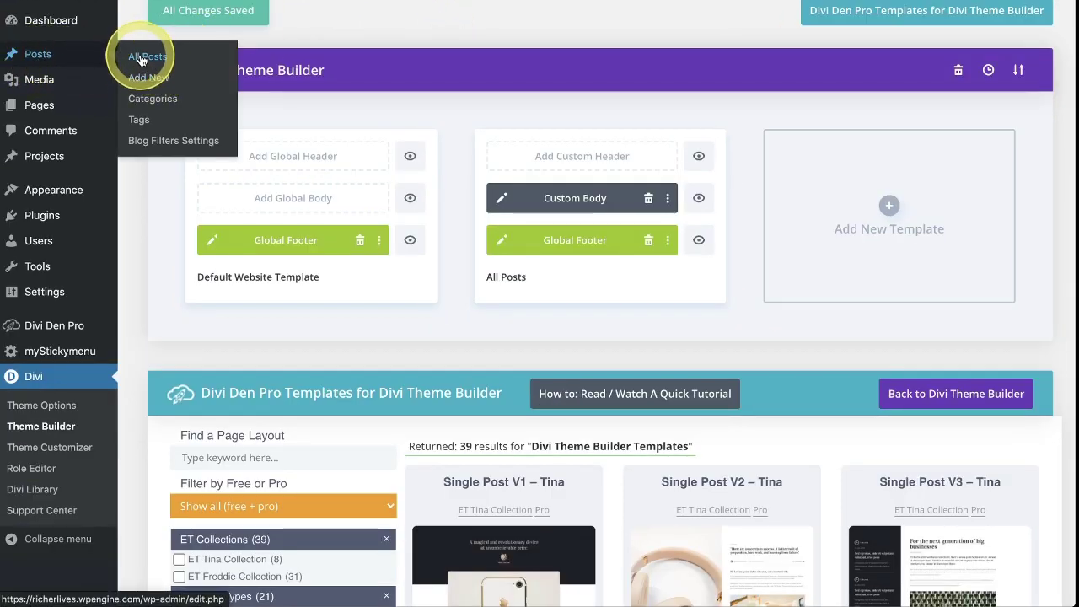
pyautogui.click(141, 57)
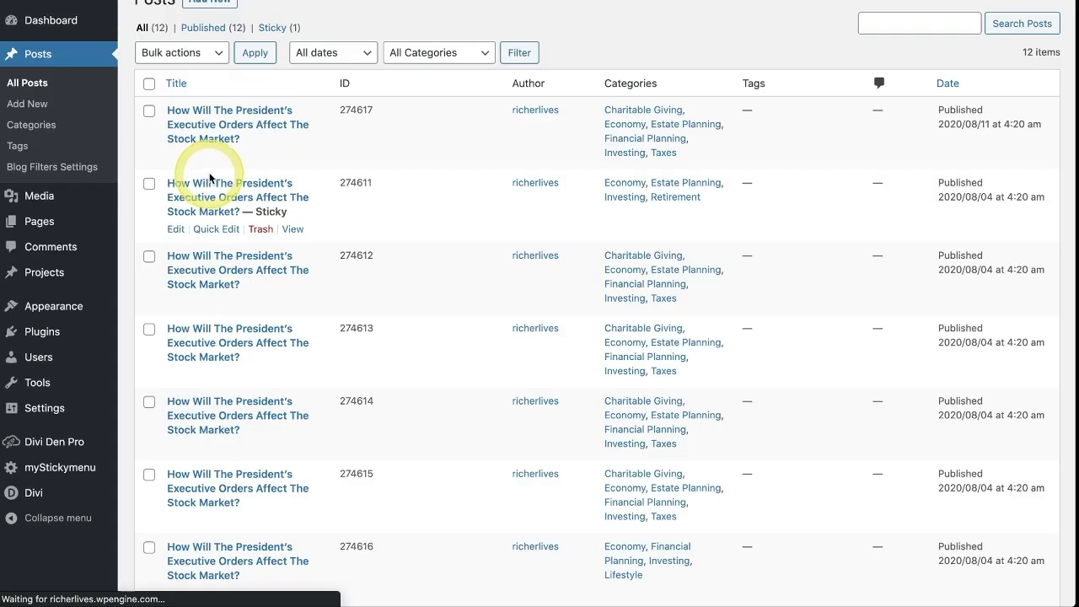
pyautogui.click(293, 158)
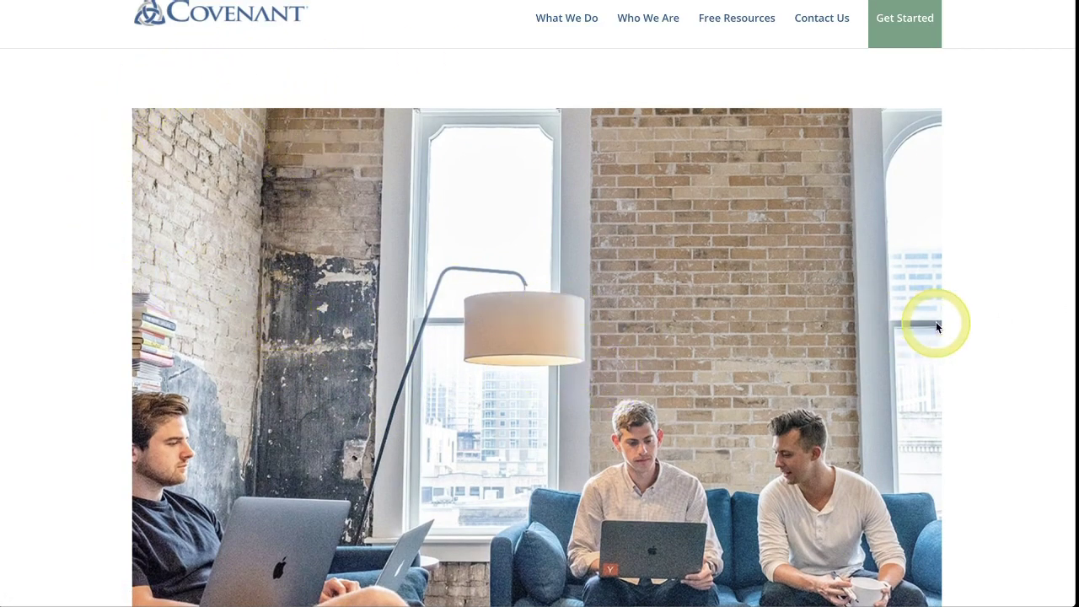
pyautogui.scroll(-2, 693, 415)
pyautogui.scroll(1, 909, 205)
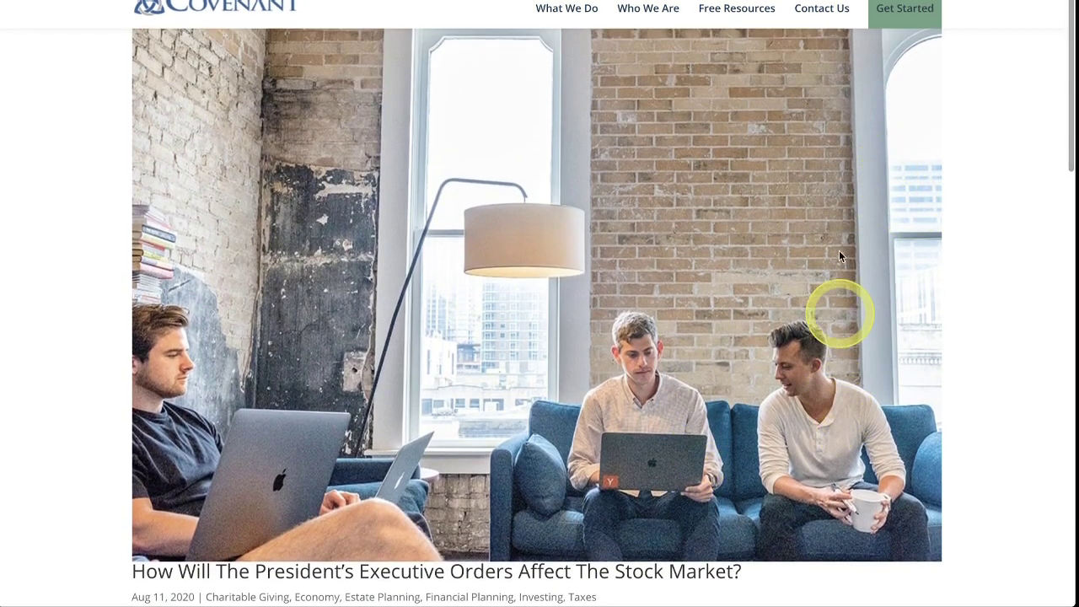
pyautogui.scroll(-3, 437, 359)
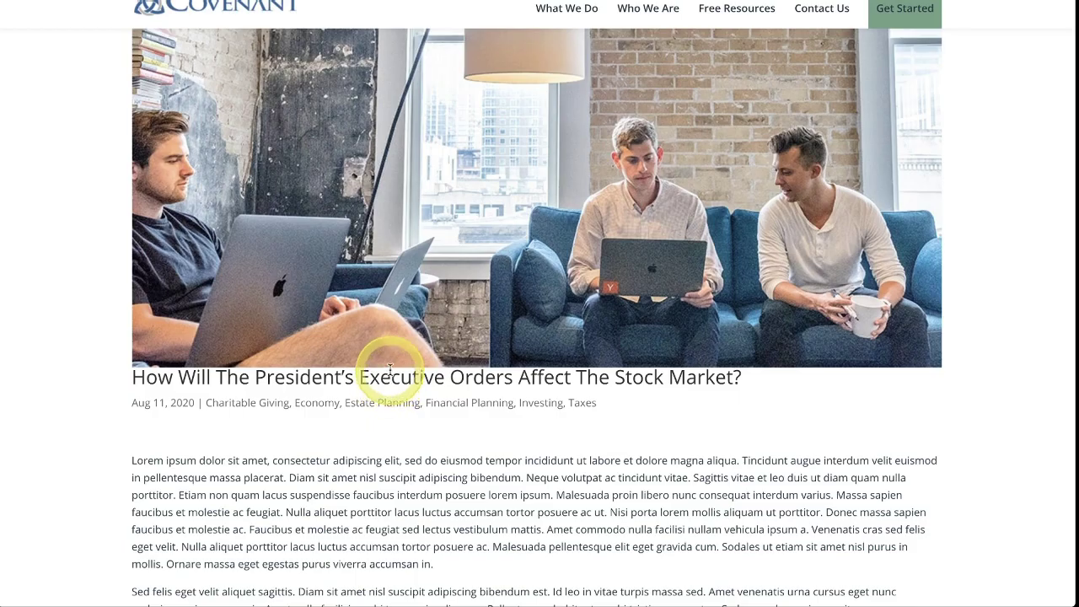
pyautogui.scroll(-5, 424, 309)
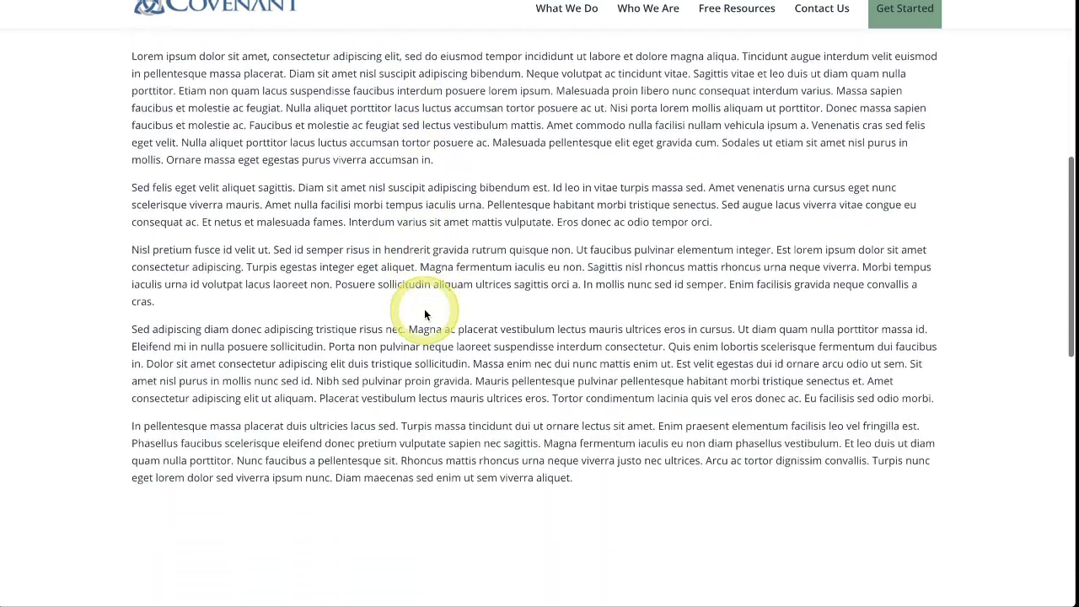
pyautogui.scroll(-5, 425, 314)
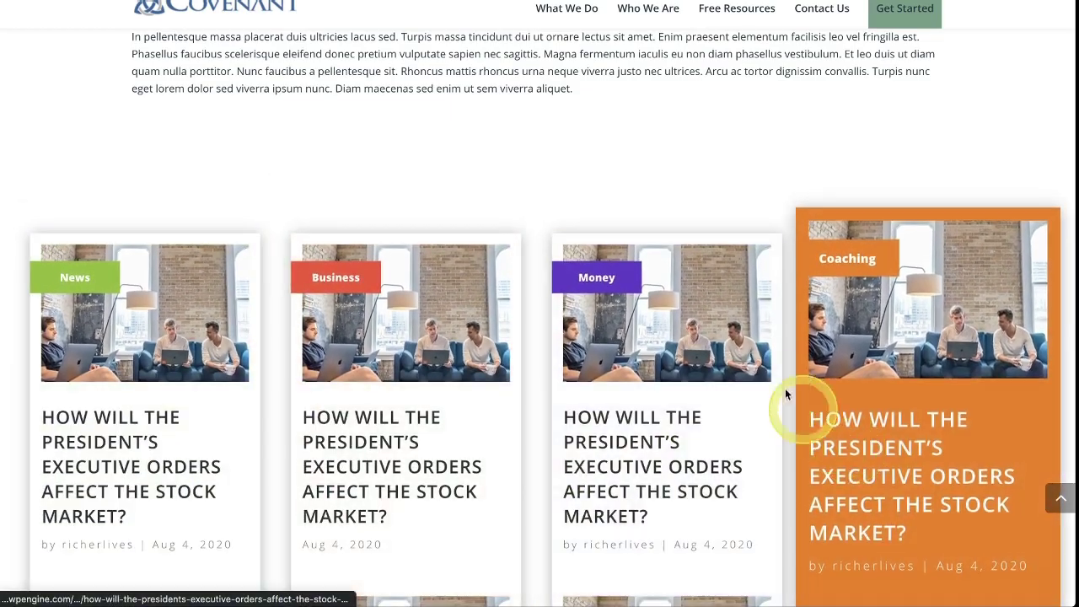
pyautogui.scroll(-1, 482, 150)
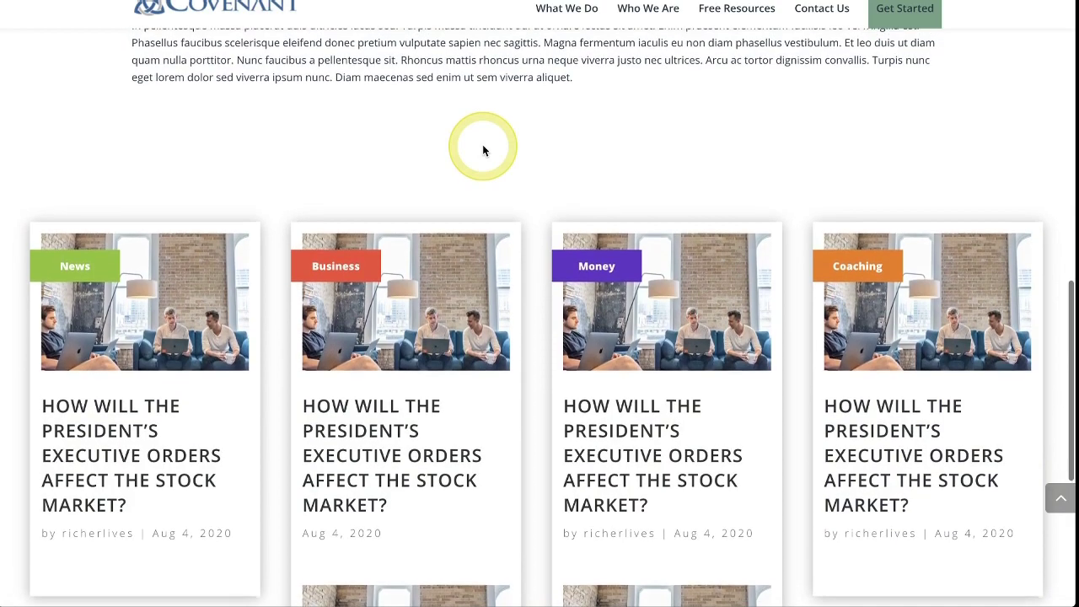
pyautogui.scroll(1, 482, 150)
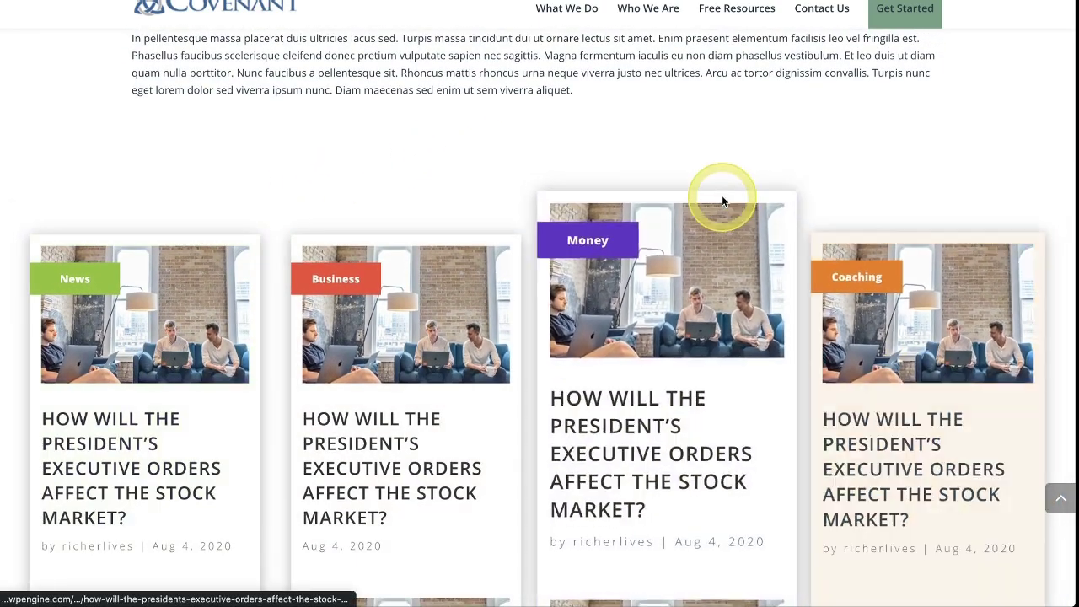